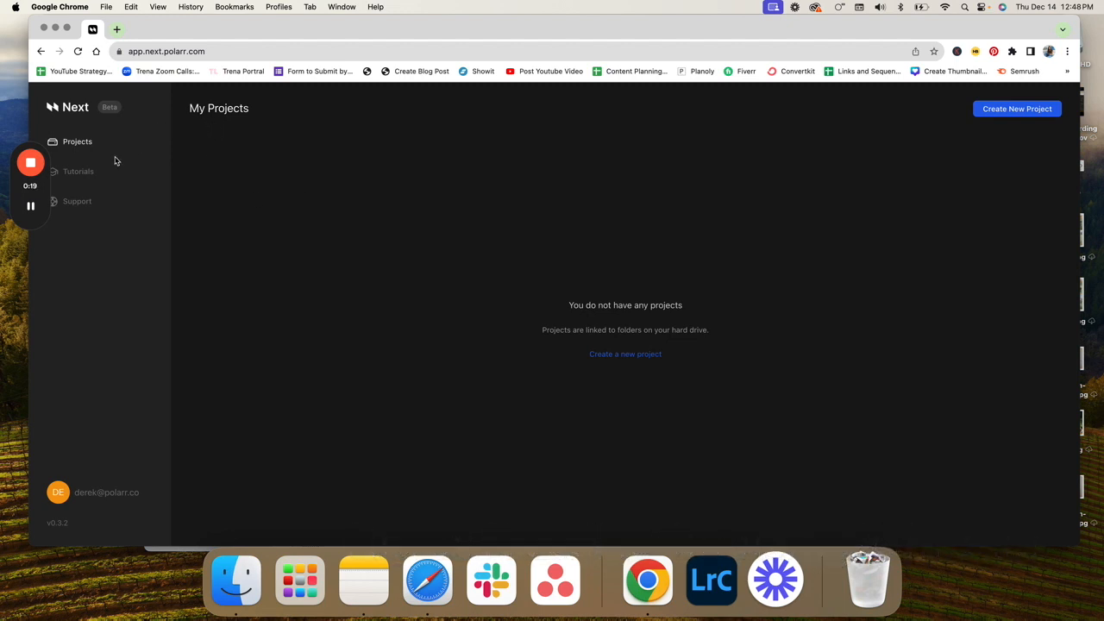
- Look over the Tutorials and Support pages, and return to the project list
click(77, 171)
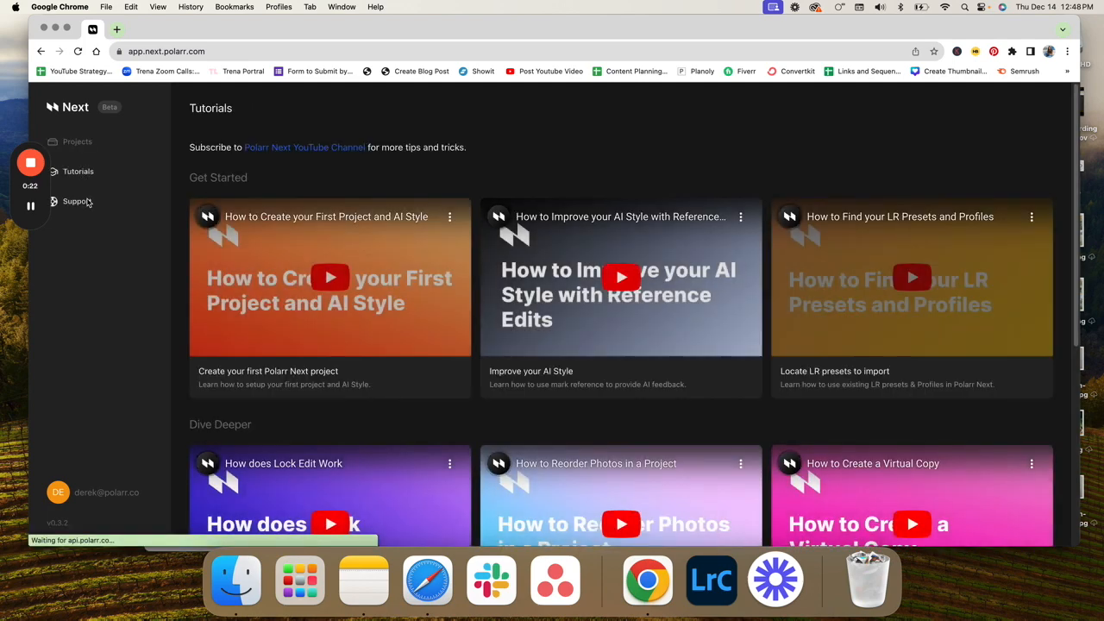
click(87, 201)
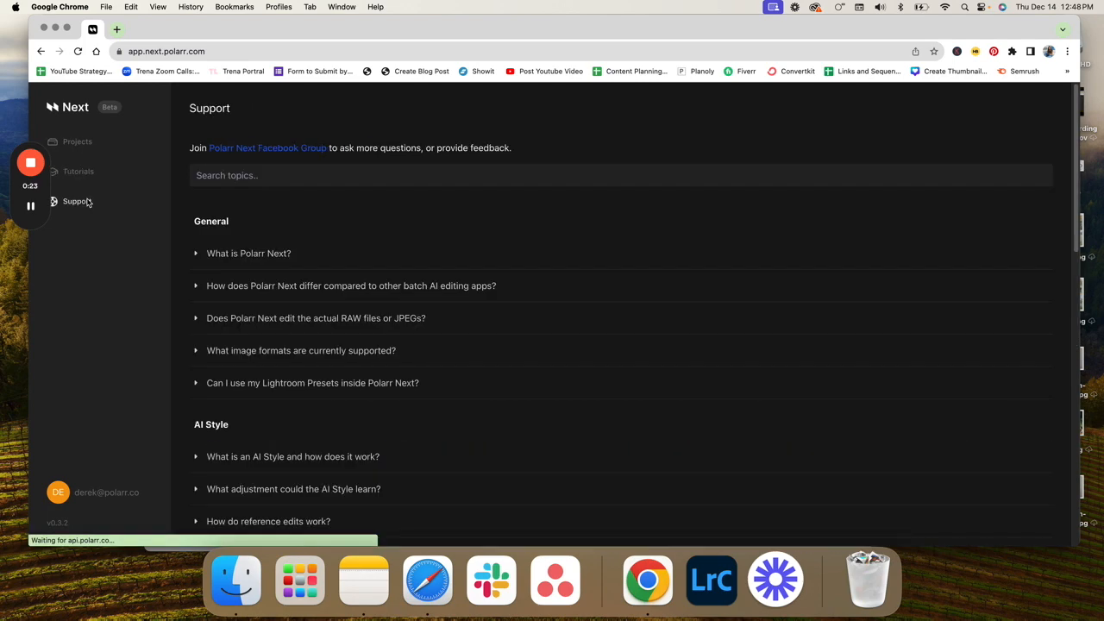
click(85, 147)
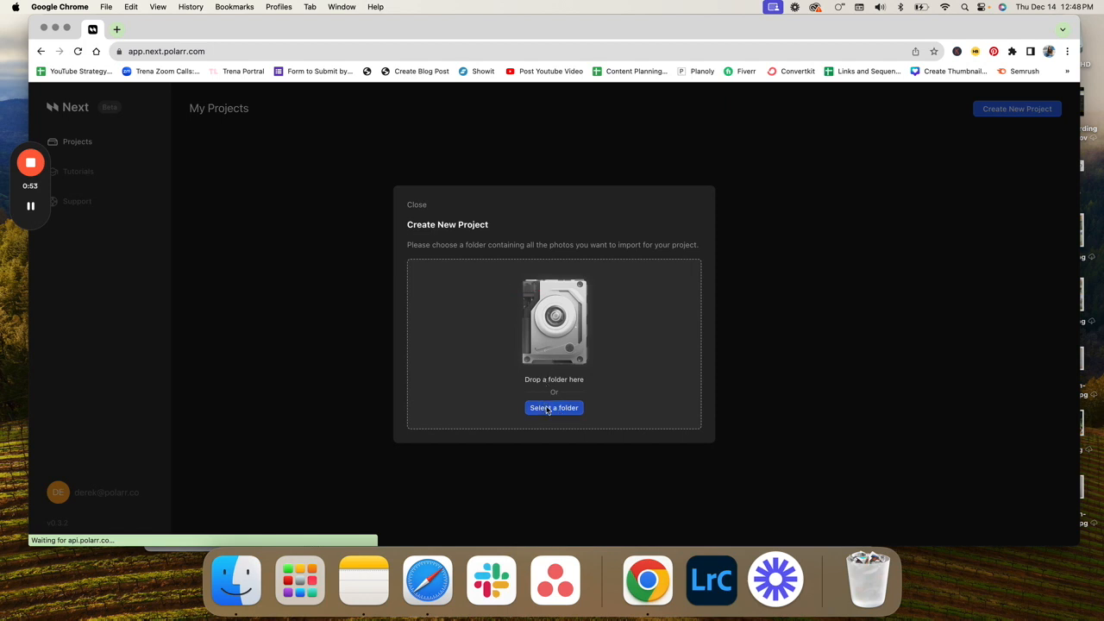
- Choose the "Wedding Sample for Polarr" folder on the T7 Touch drive for a new project and allow the site to edit its files
click(557, 371)
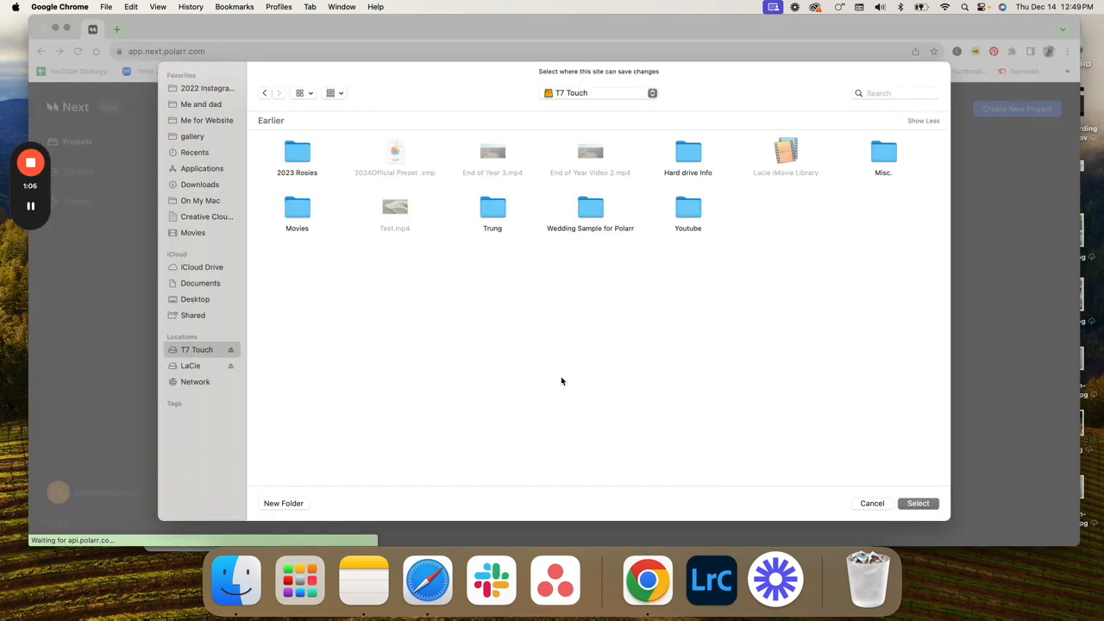
click(587, 208)
double_click(586, 207)
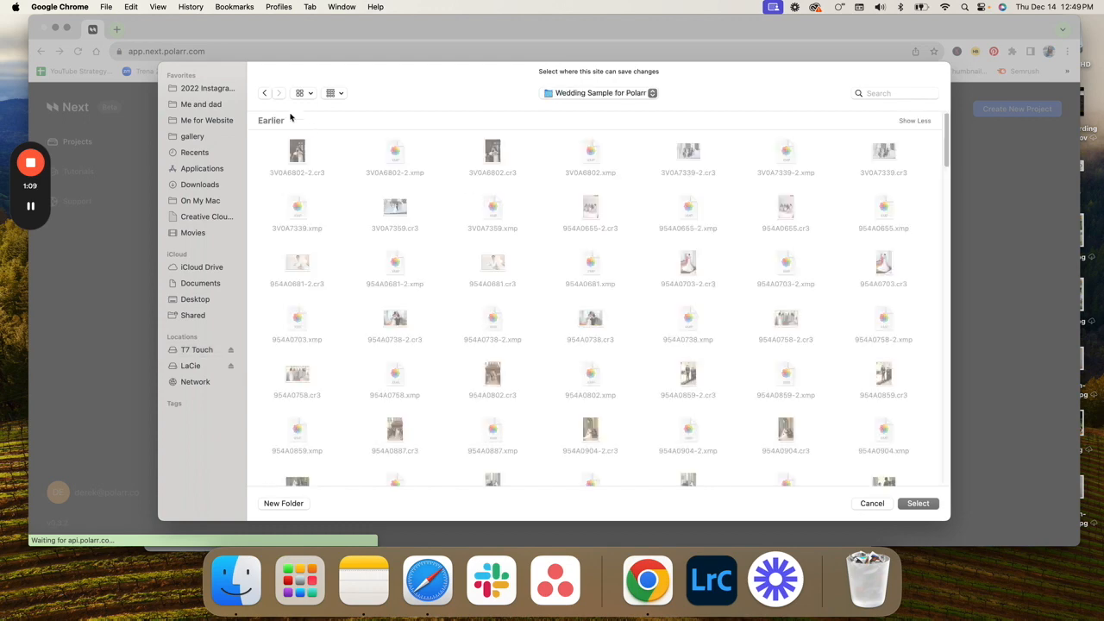
click(264, 93)
click(606, 212)
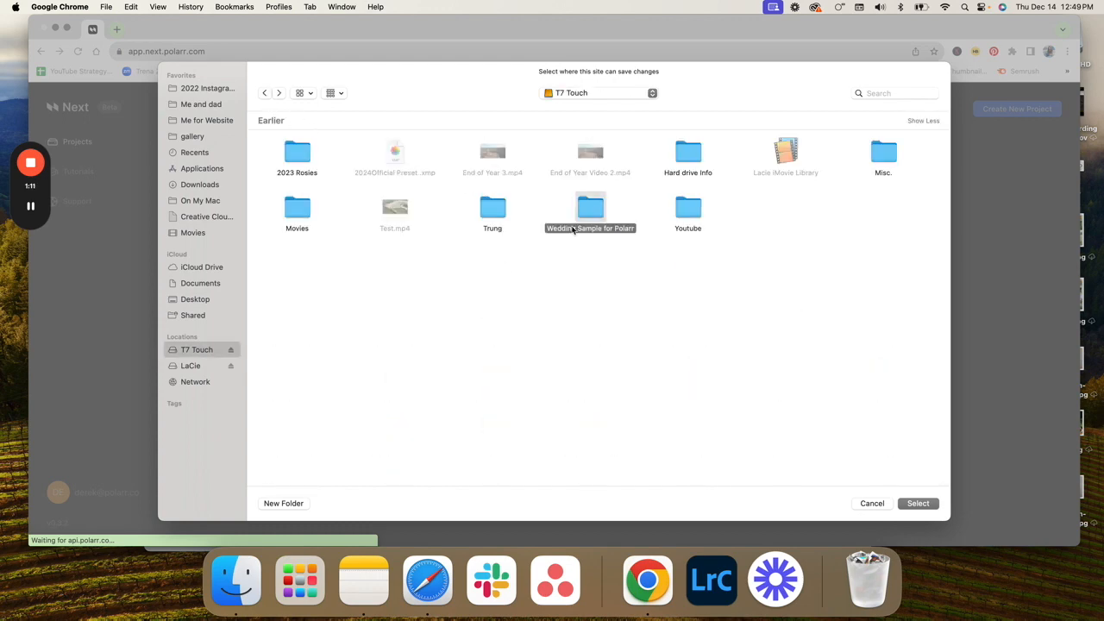
click(916, 508)
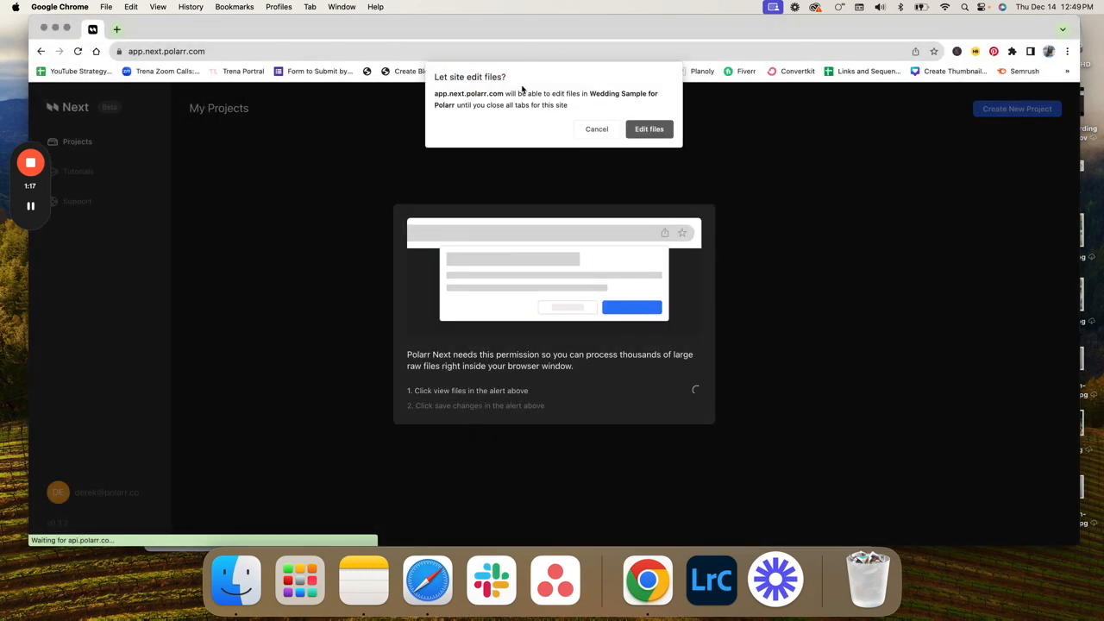
click(649, 130)
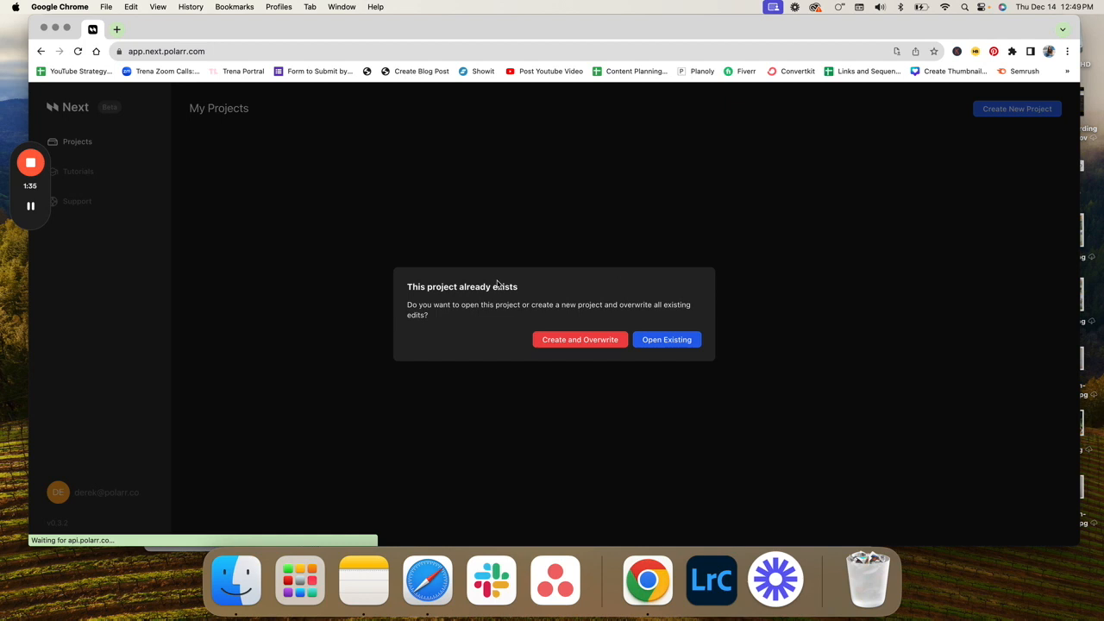
- Create the project by overwriting the existing one, and choose to create a new AI Style for it
click(580, 345)
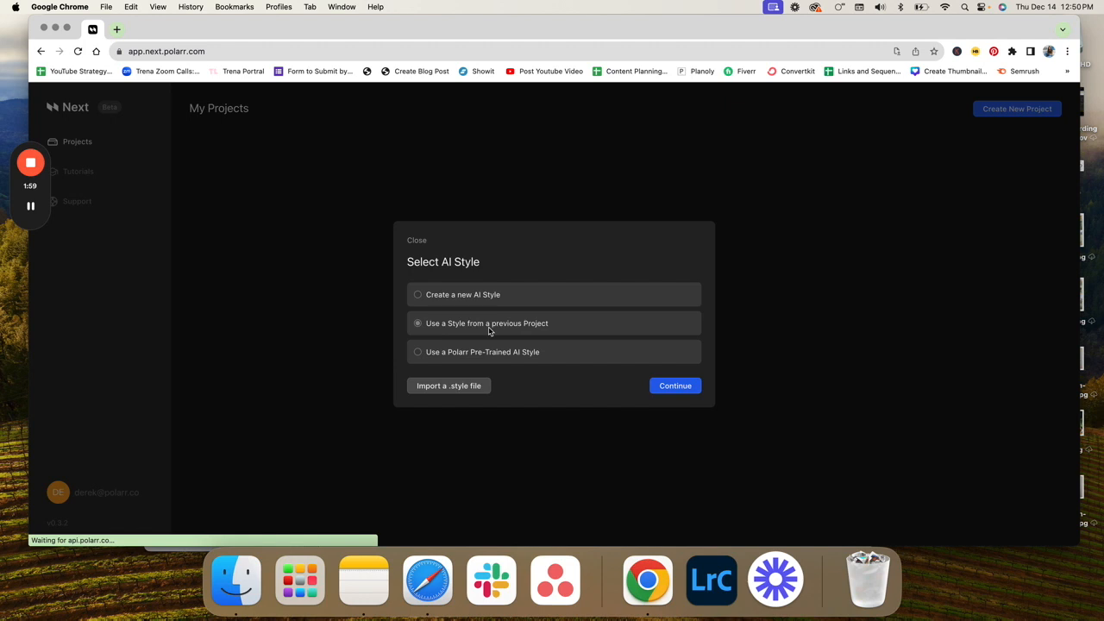
click(492, 354)
click(483, 298)
click(691, 393)
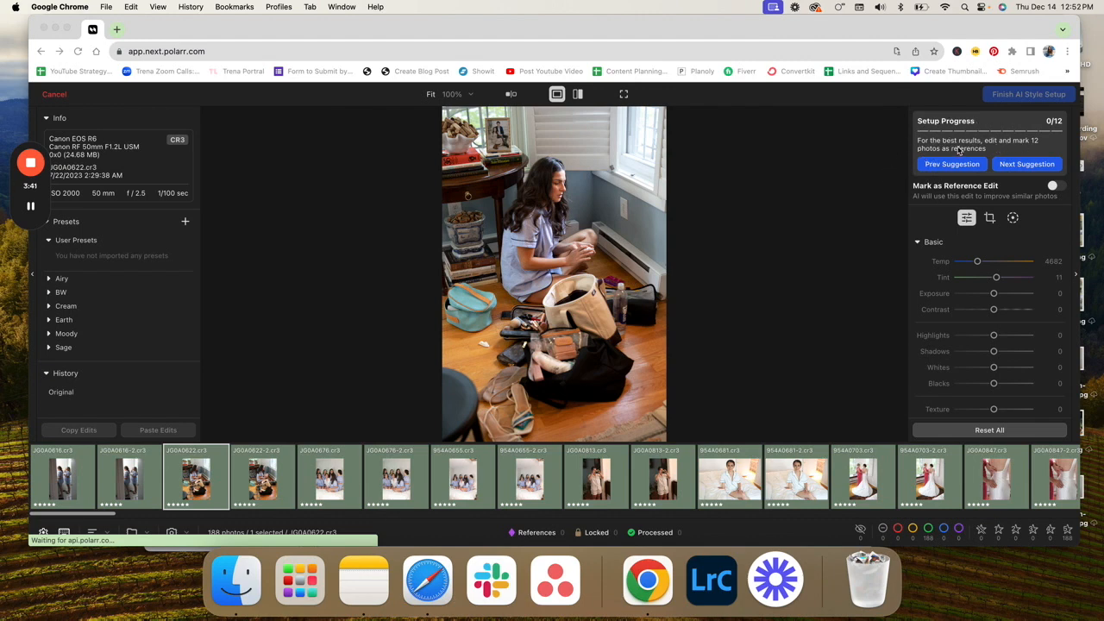
- Preview the next few suggested reference photos and go back to JG0A0622.cr3
click(1015, 168)
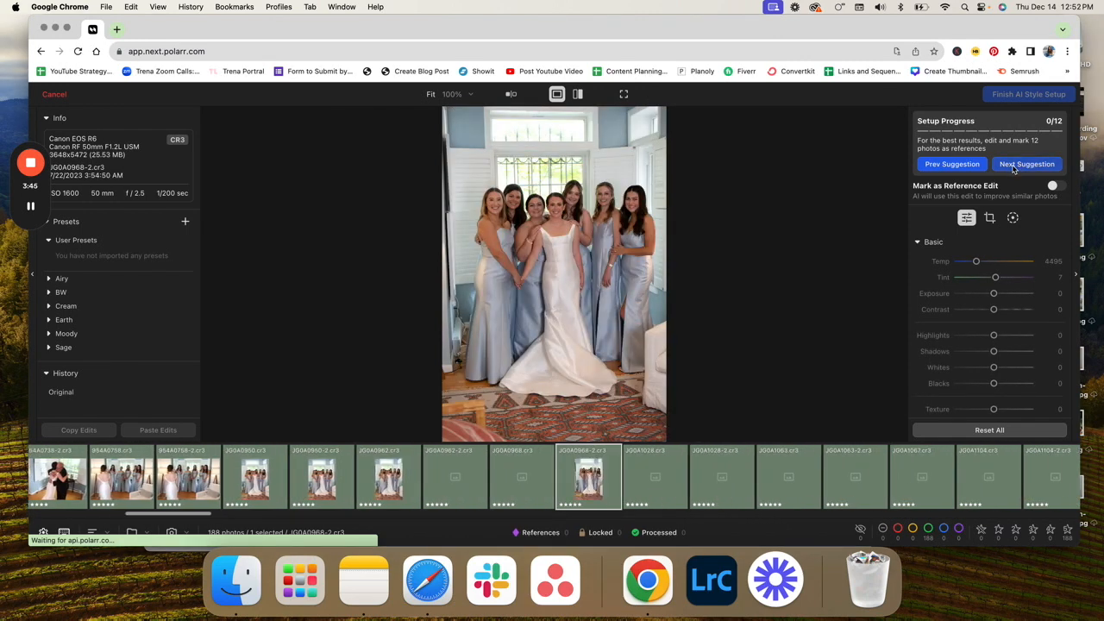
click(1013, 169)
click(1014, 169)
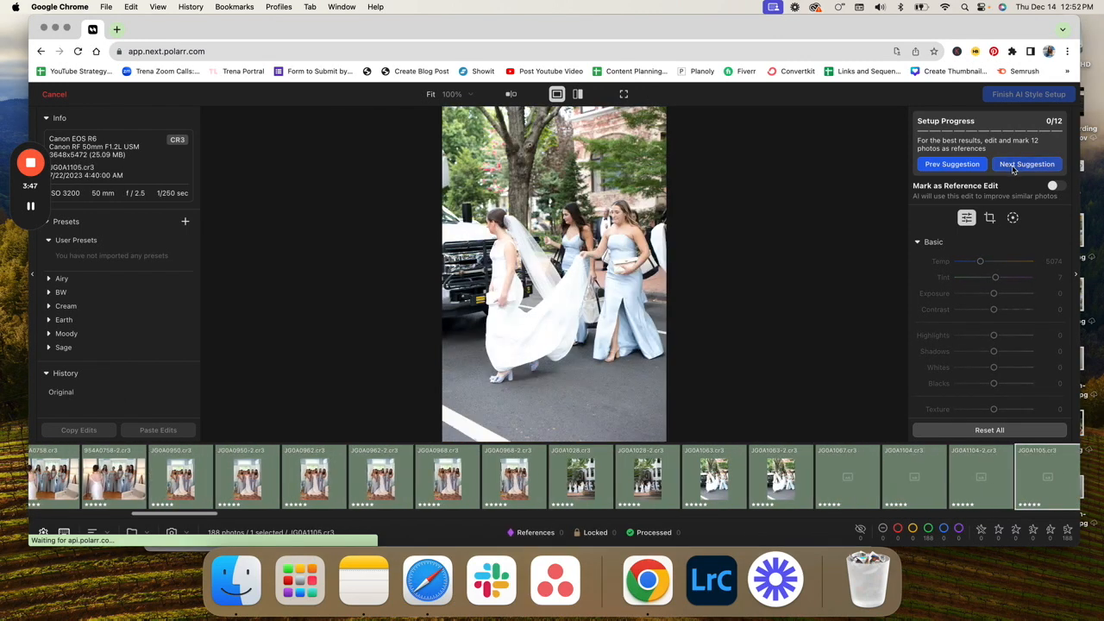
click(965, 166)
click(965, 165)
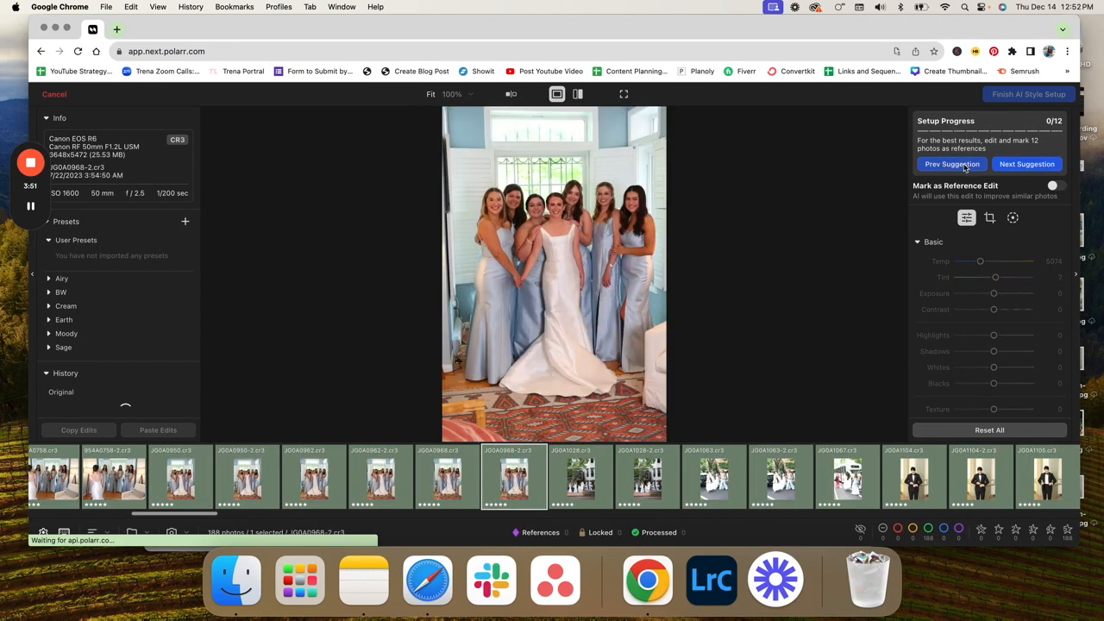
click(965, 166)
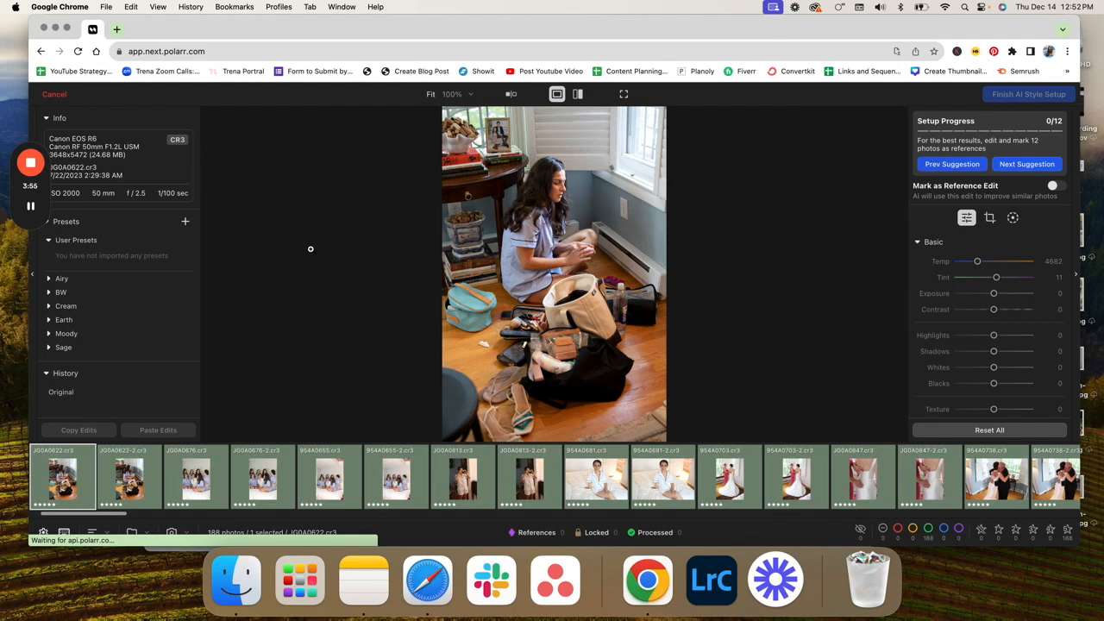
- Look at the options for adding presets and the presets in the built-in Airy group
click(185, 223)
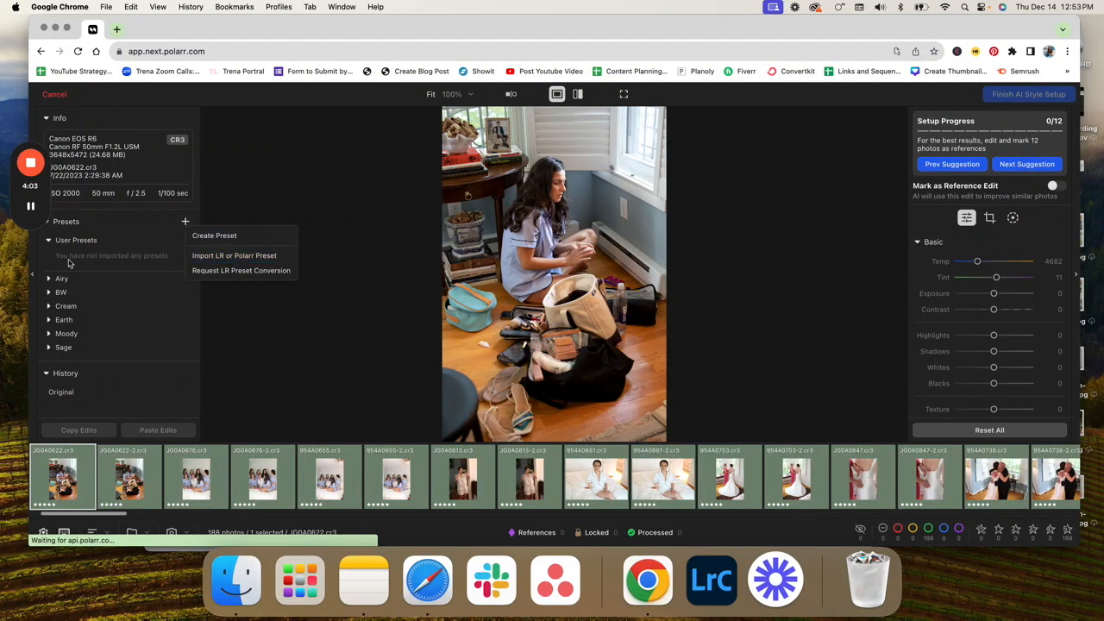
click(269, 378)
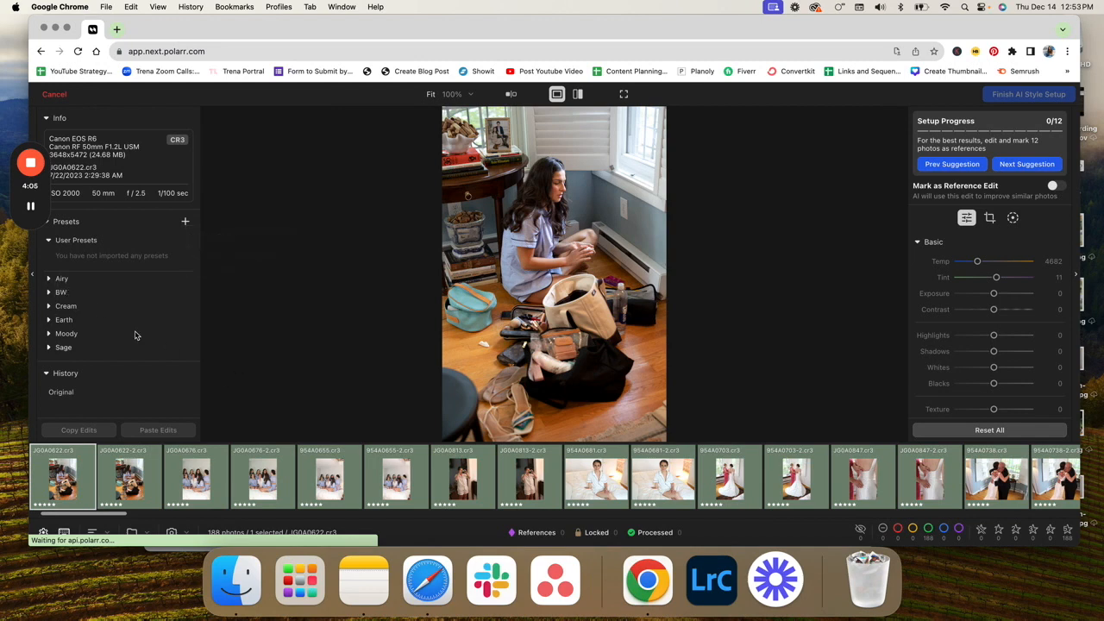
click(49, 280)
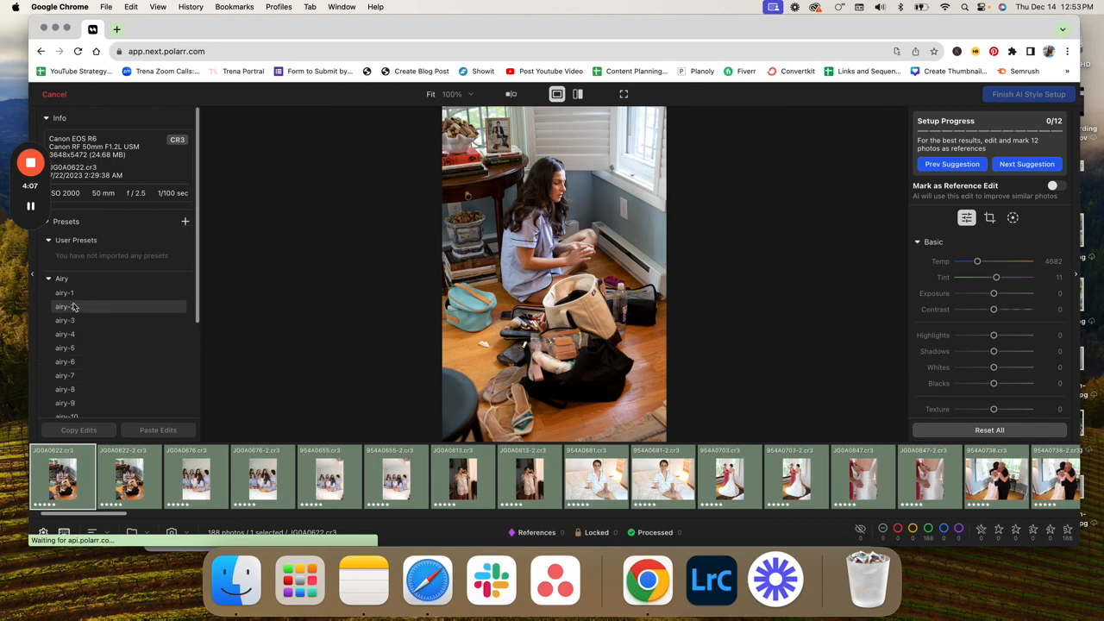
click(105, 281)
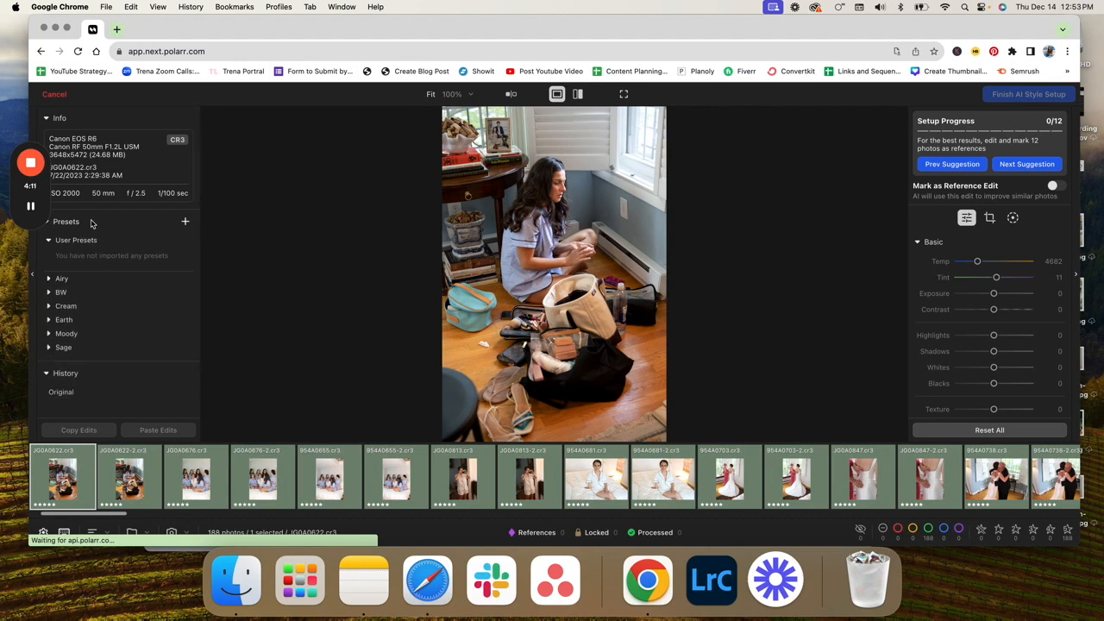
click(185, 224)
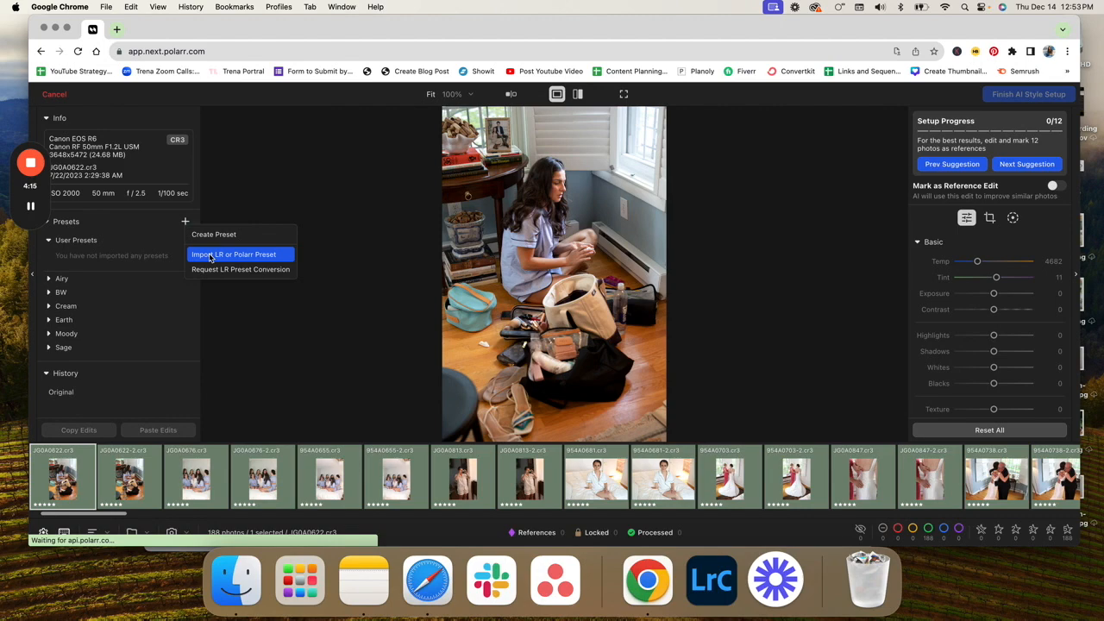
click(210, 257)
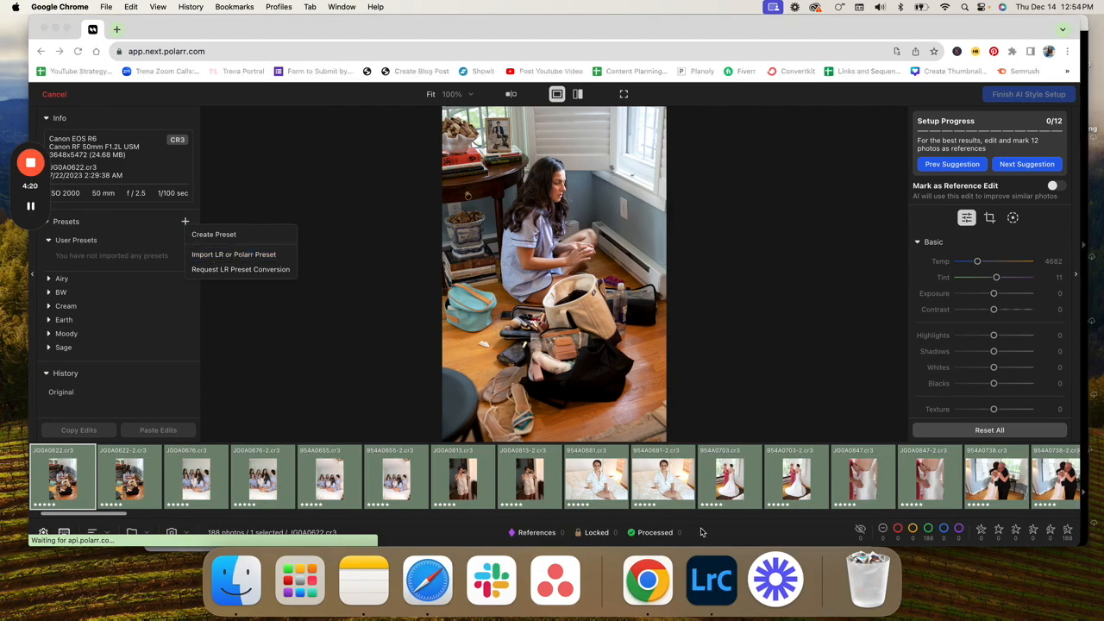
right_click(702, 532)
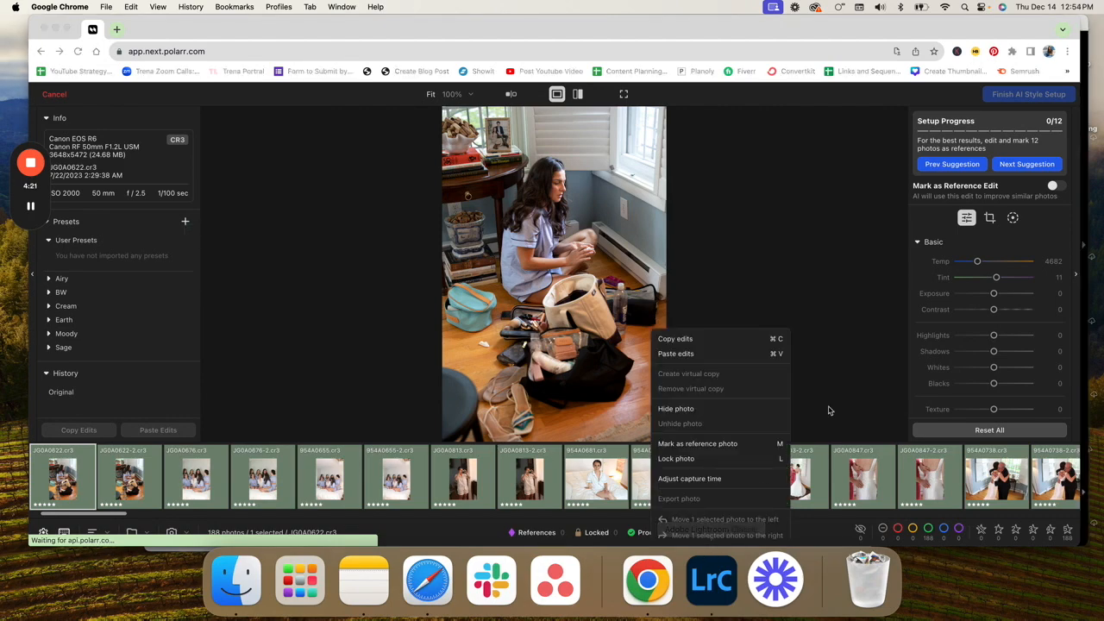
- Switch to Lightroom Classic and export the 2024Official Preset to the T7 Touch drive as "2024Official Preset 1214"
click(706, 585)
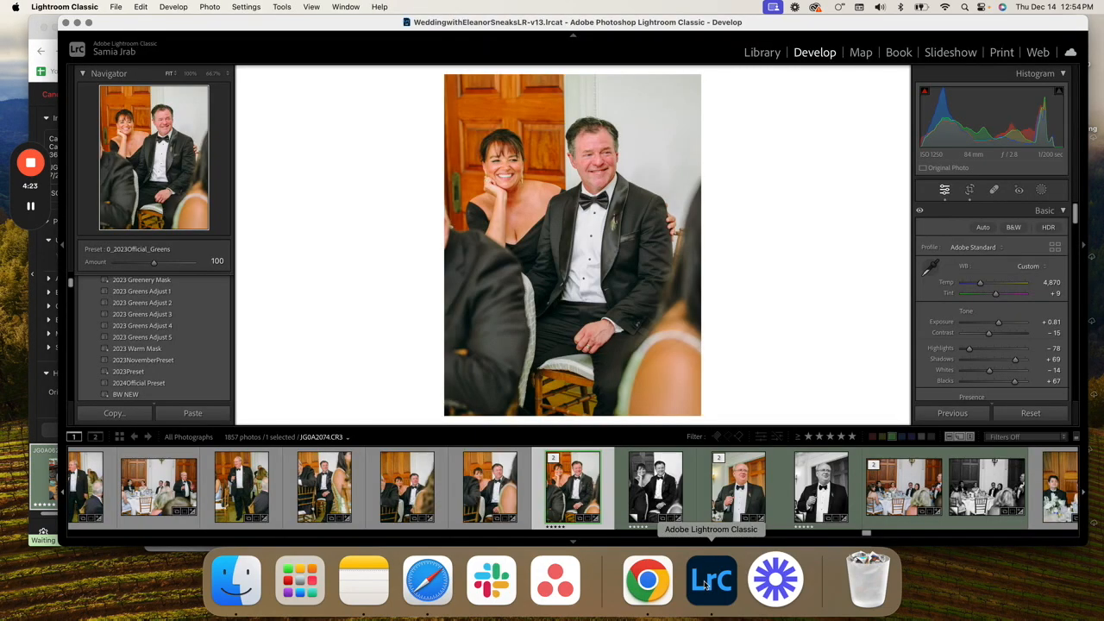
right_click(170, 386)
click(268, 496)
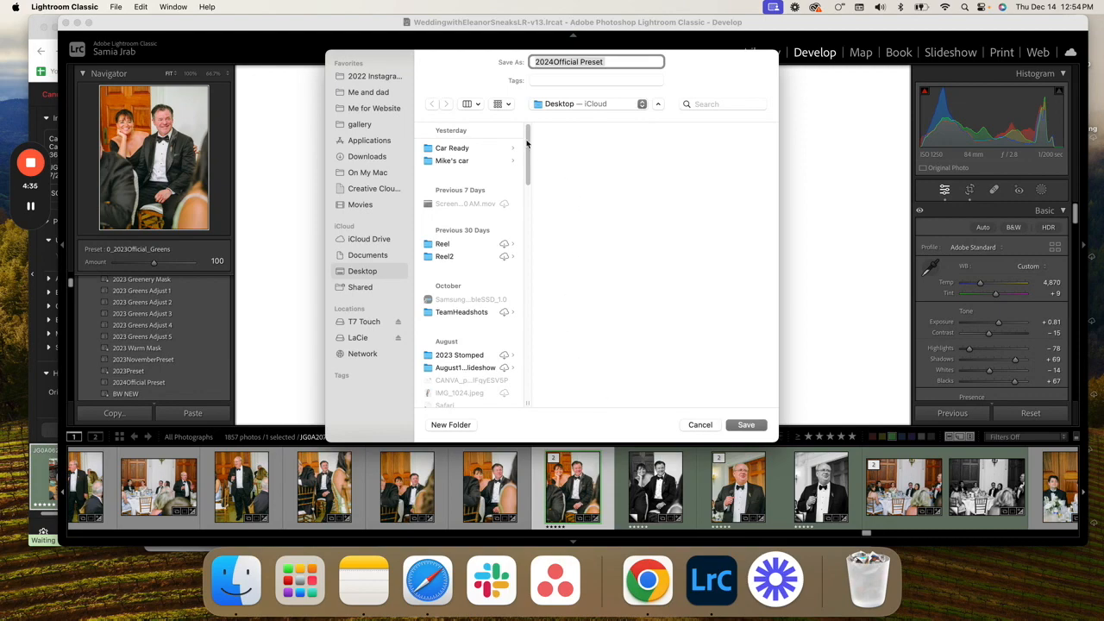
click(354, 341)
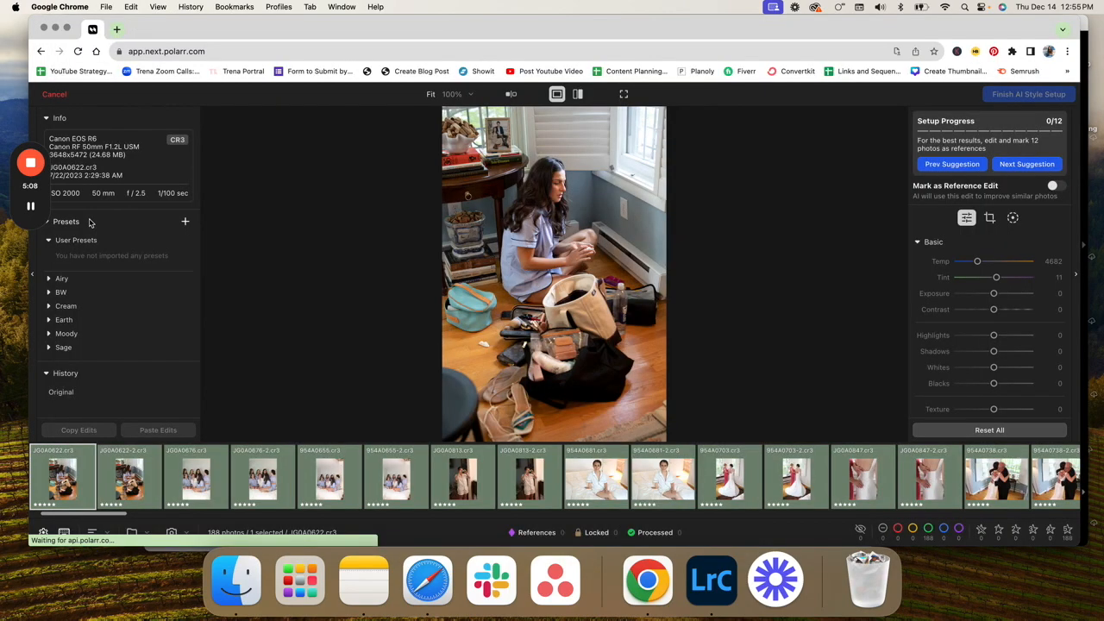
- Back in Polarr Next, import the Lightroom preset file "2024Official Preset 1214.xmp" from the T7 Touch drive
click(183, 224)
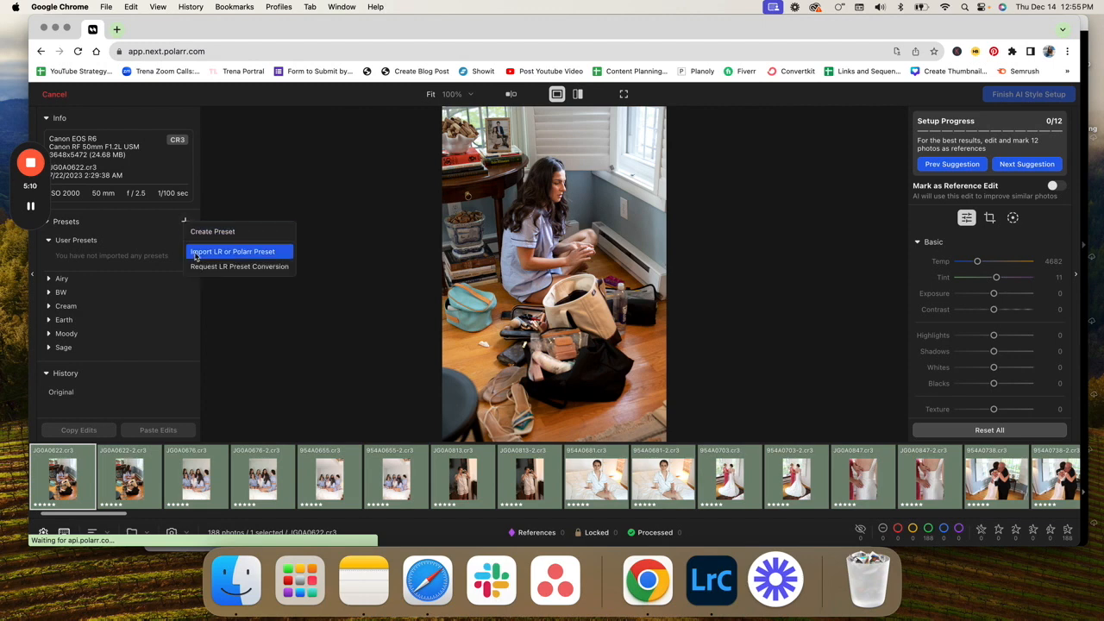
click(200, 253)
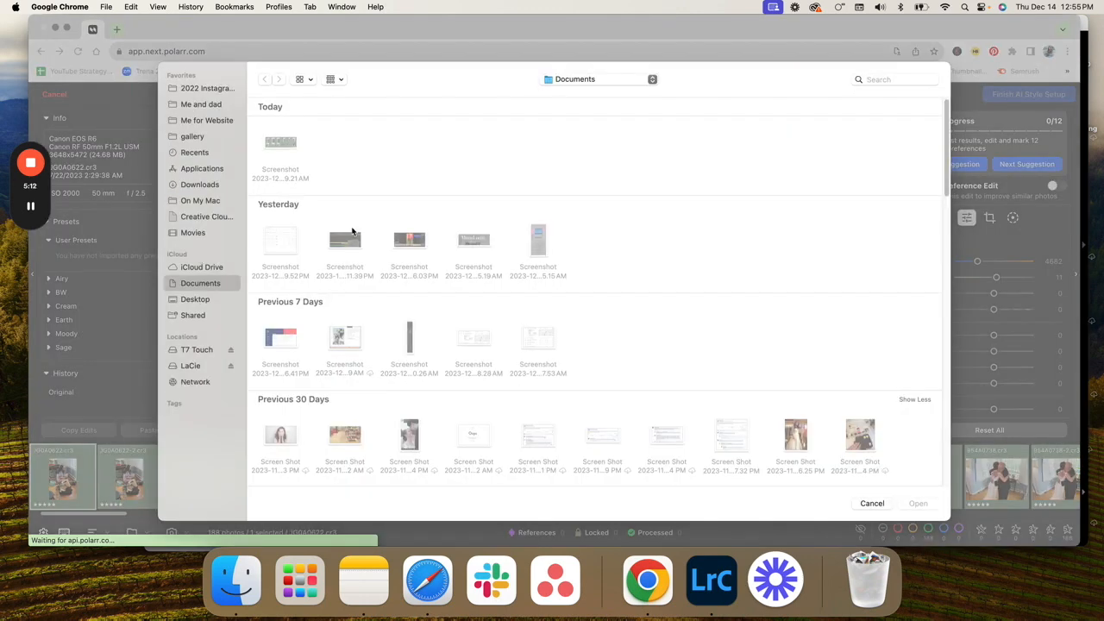
click(188, 350)
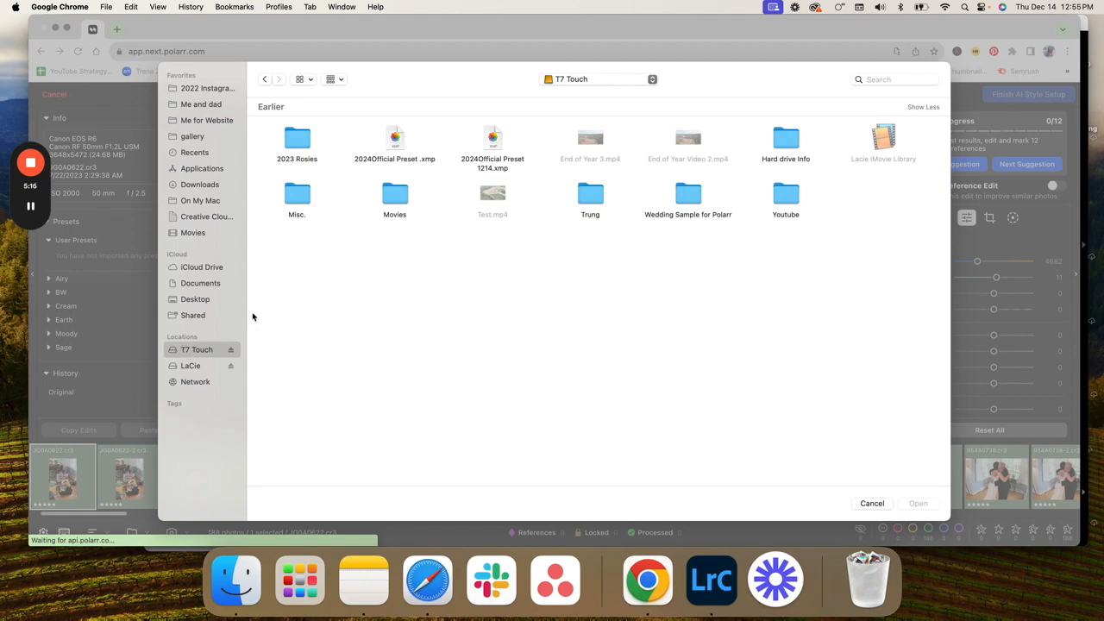
click(493, 142)
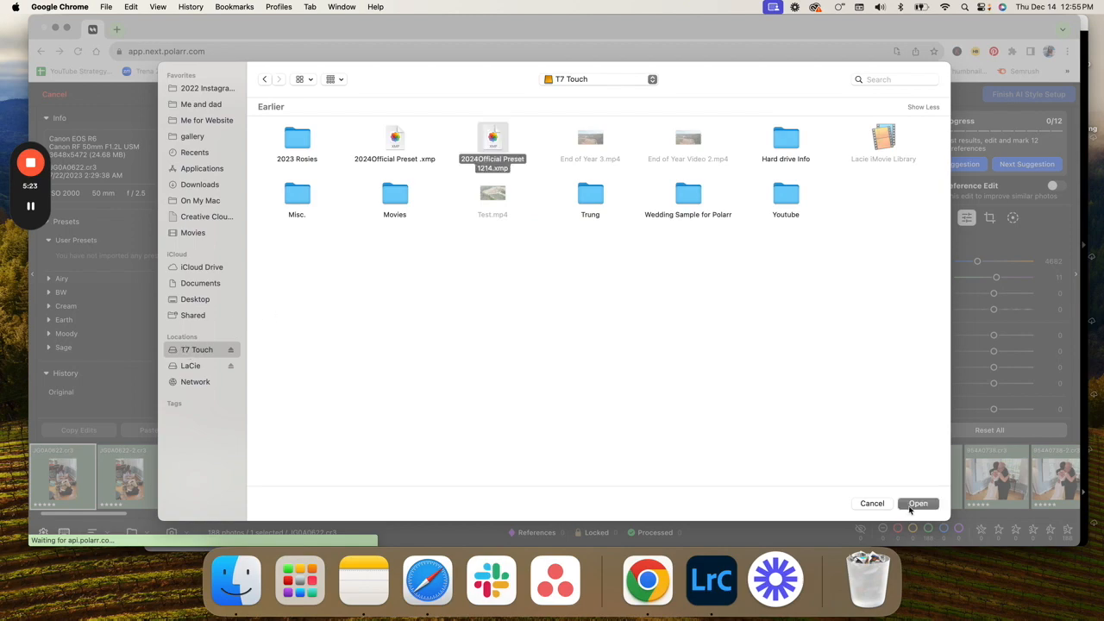
click(918, 503)
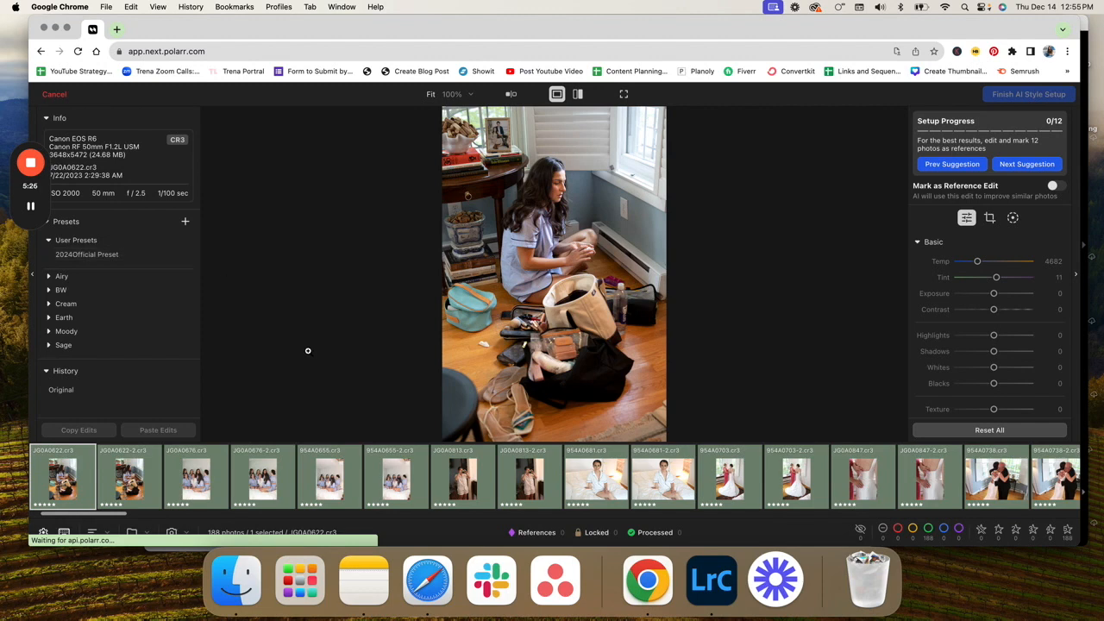
- Apply the 2024Official Preset to photo JG0A0622.cr3 and set its temperature to 4022
click(148, 255)
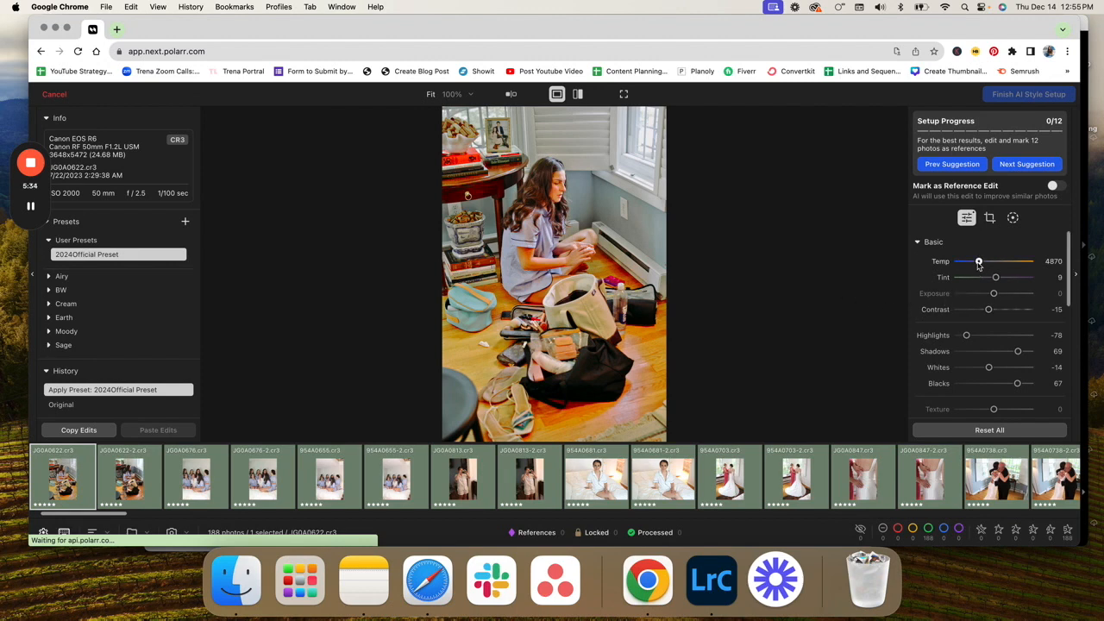
drag(978, 264, 973, 262)
- Examine the photo's Basic adjustments and the HSL/Color, Color Grading and Transform sections
scroll(979, 311, down, 3)
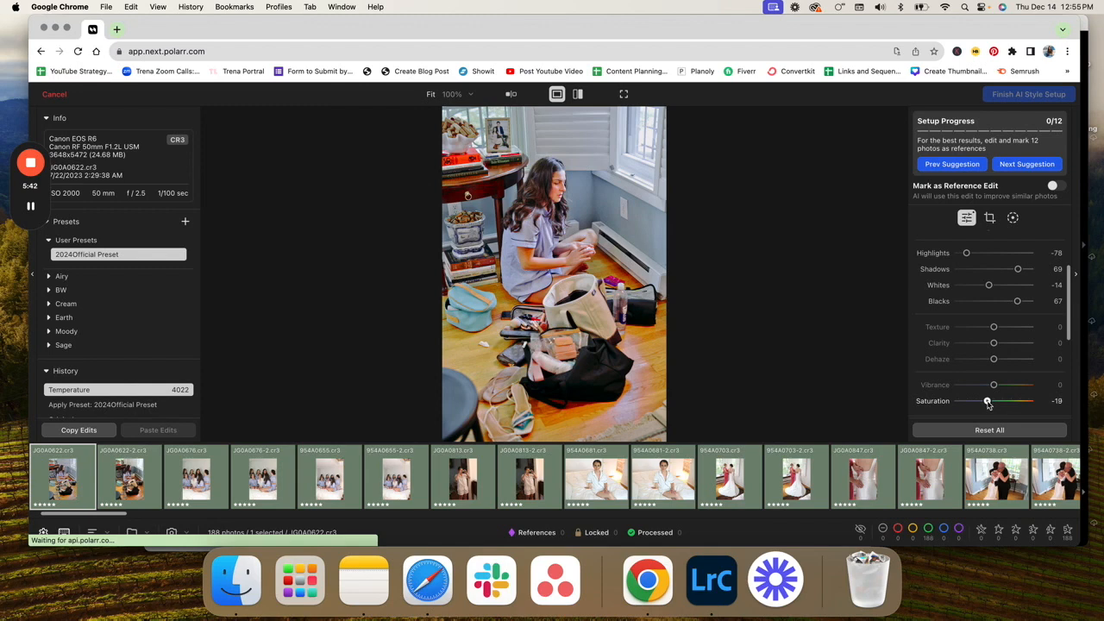
scroll(1014, 269, up, 2)
scroll(992, 294, down, 6)
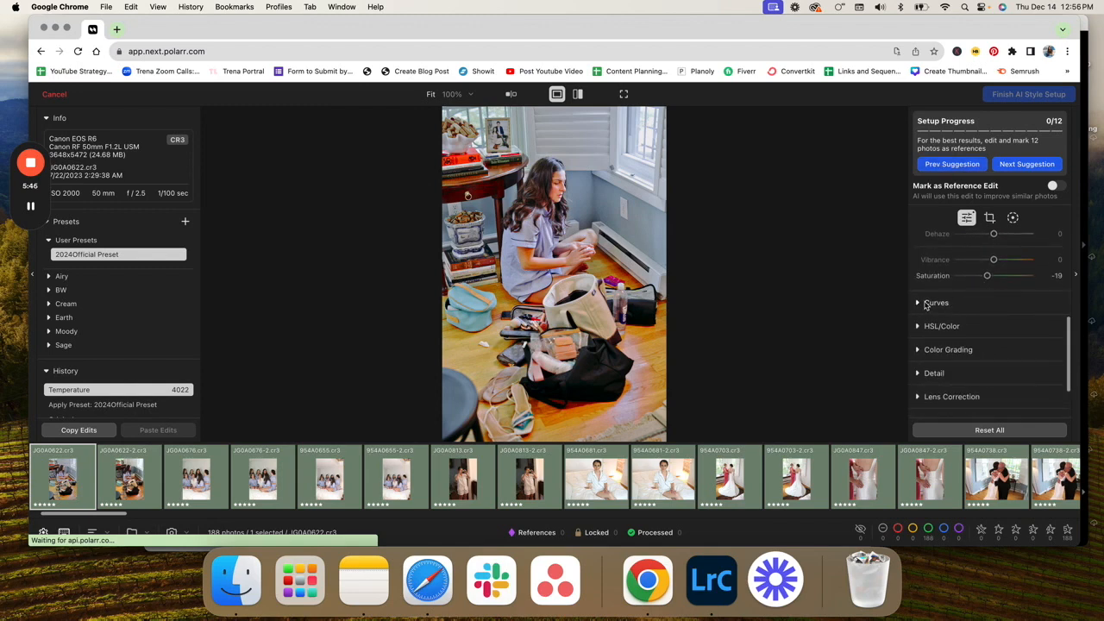
click(918, 327)
click(918, 326)
click(920, 347)
click(920, 348)
scroll(924, 349, down, 2)
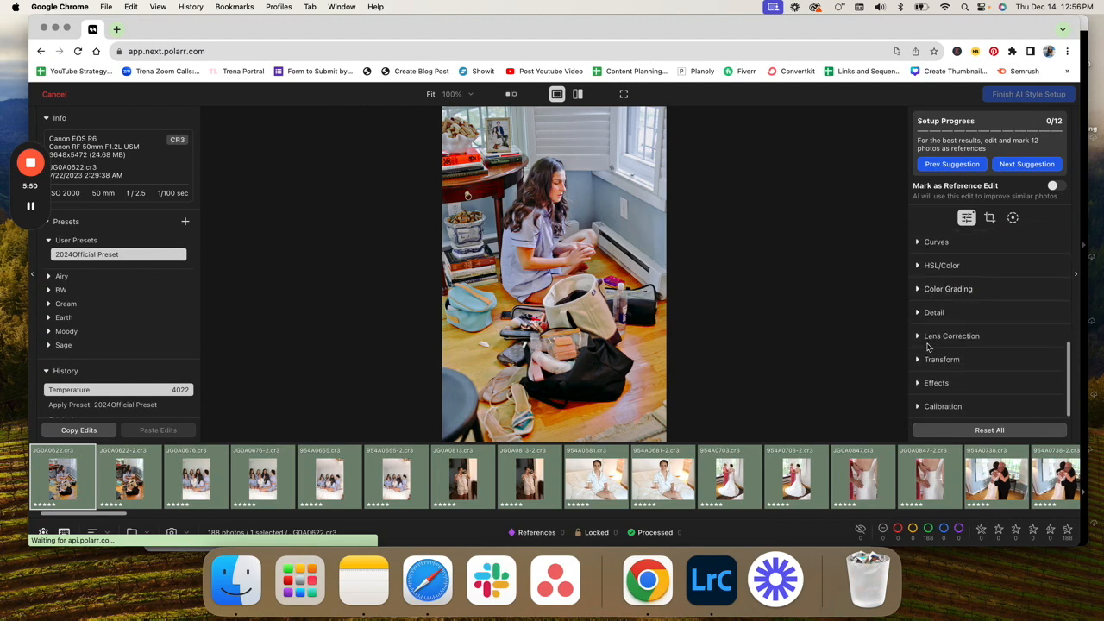
scroll(935, 277, up, 1)
scroll(930, 291, down, 1)
click(922, 366)
click(921, 366)
scroll(925, 361, up, 3)
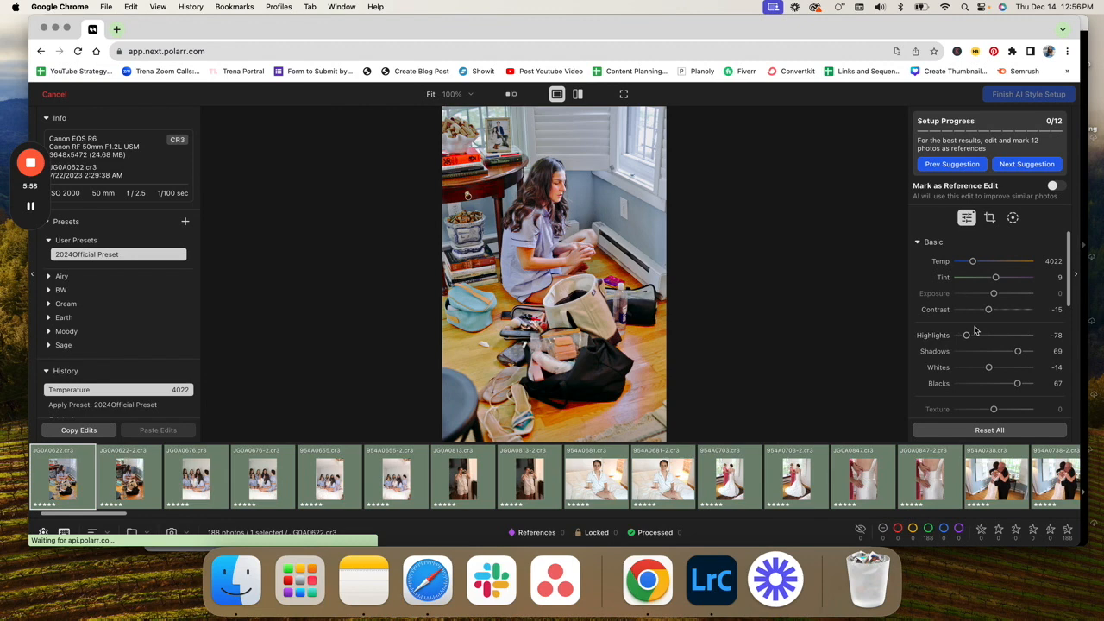
- Crop photo JG0A0622.cr3 to a 4 x 3 aspect and mark it as a reference edit
click(990, 217)
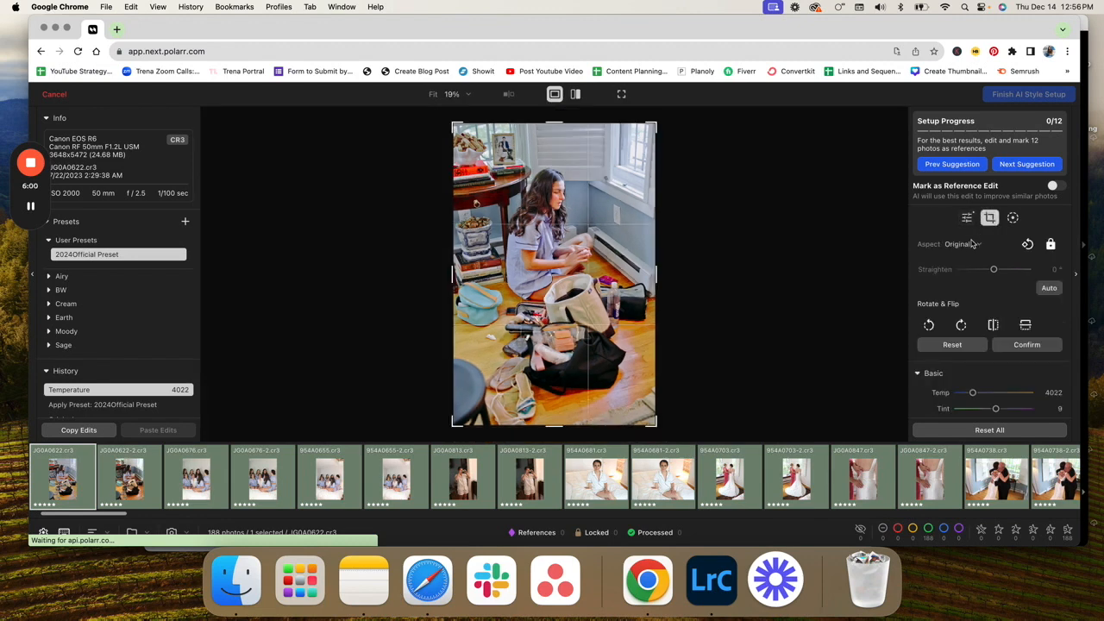
click(960, 245)
click(956, 360)
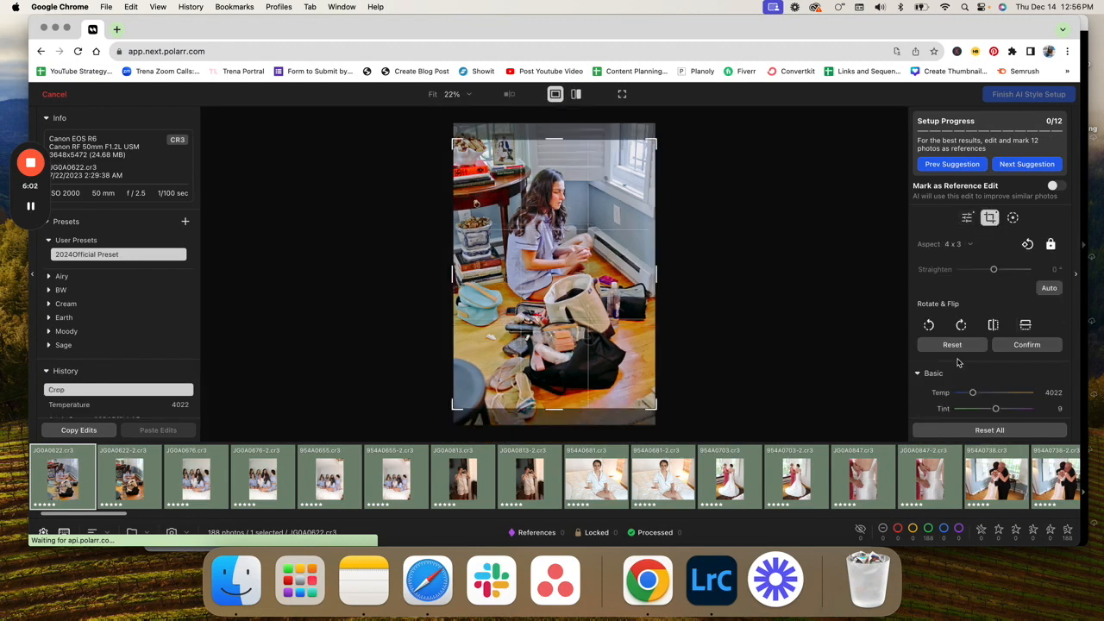
click(1026, 345)
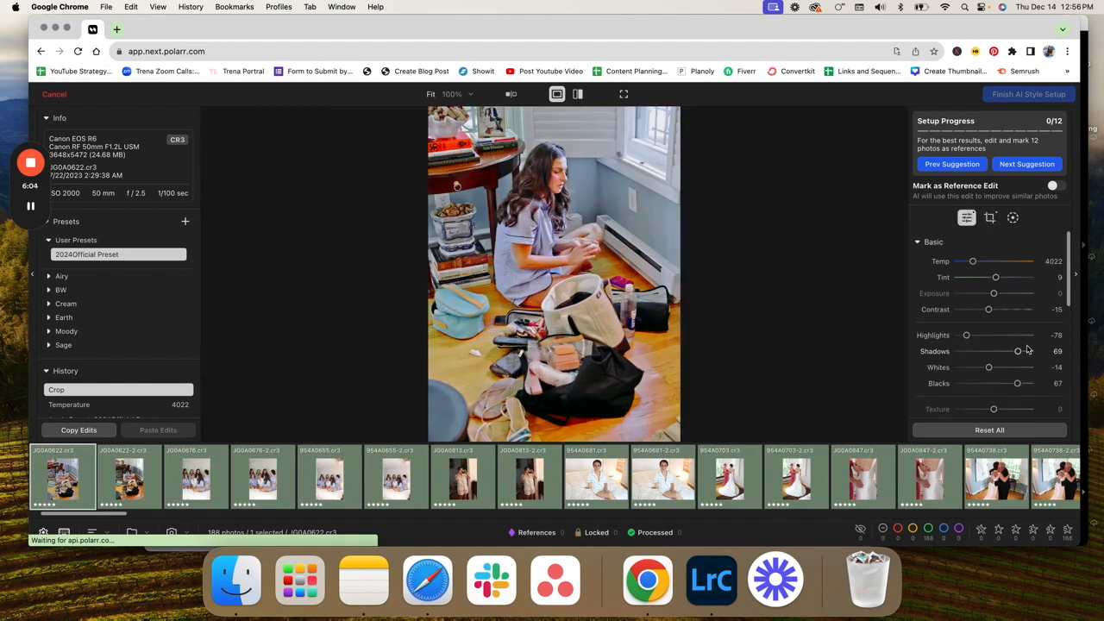
click(1056, 188)
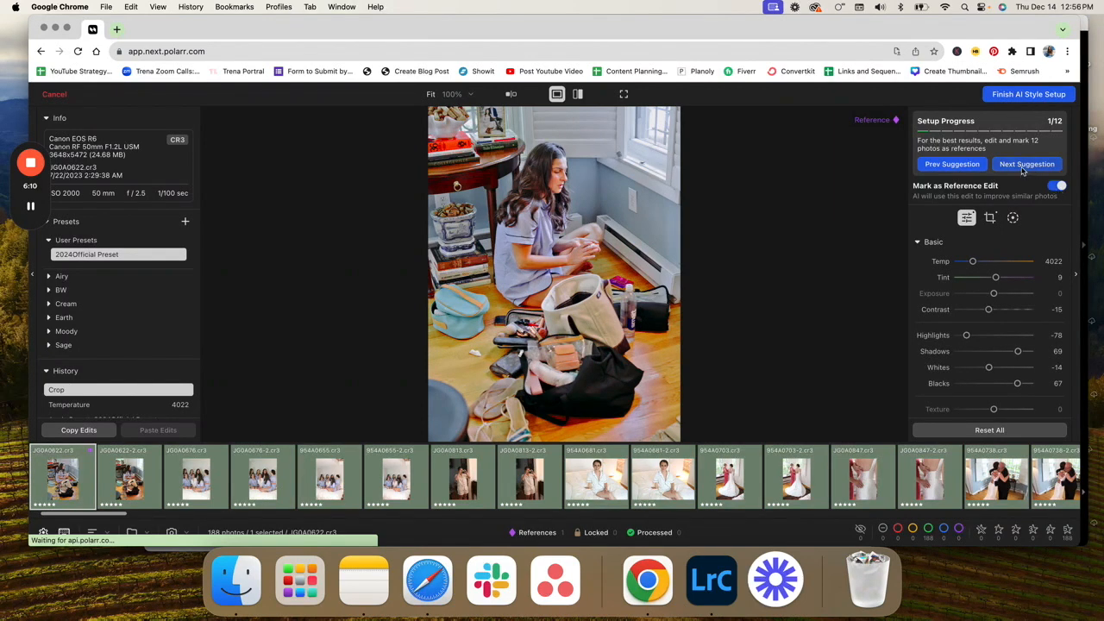
- Apply the 2024Official Preset to the next suggested photo, JG0A0968-2.cr3, and set its temperature to 3891 and saturation to -27
click(1025, 164)
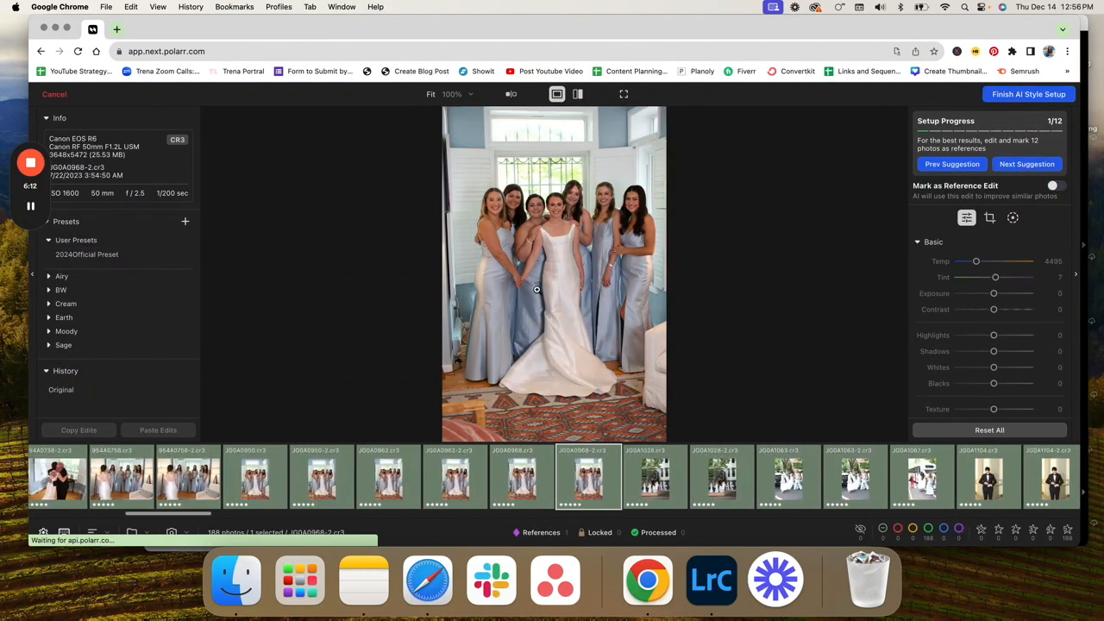
click(147, 255)
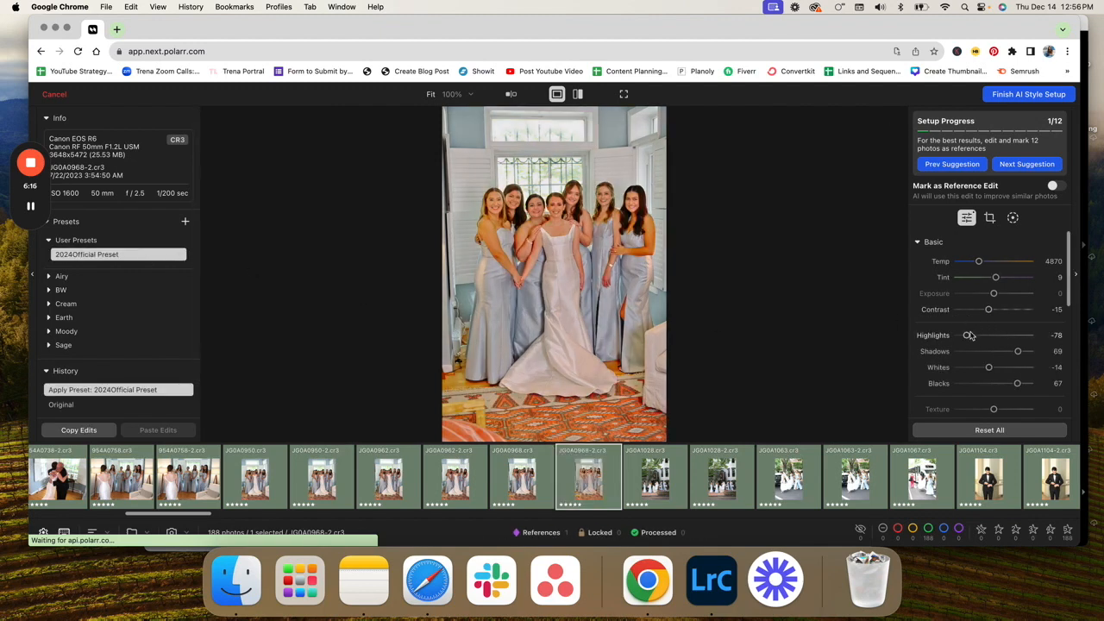
drag(979, 260, 972, 263)
scroll(984, 345, down, 3)
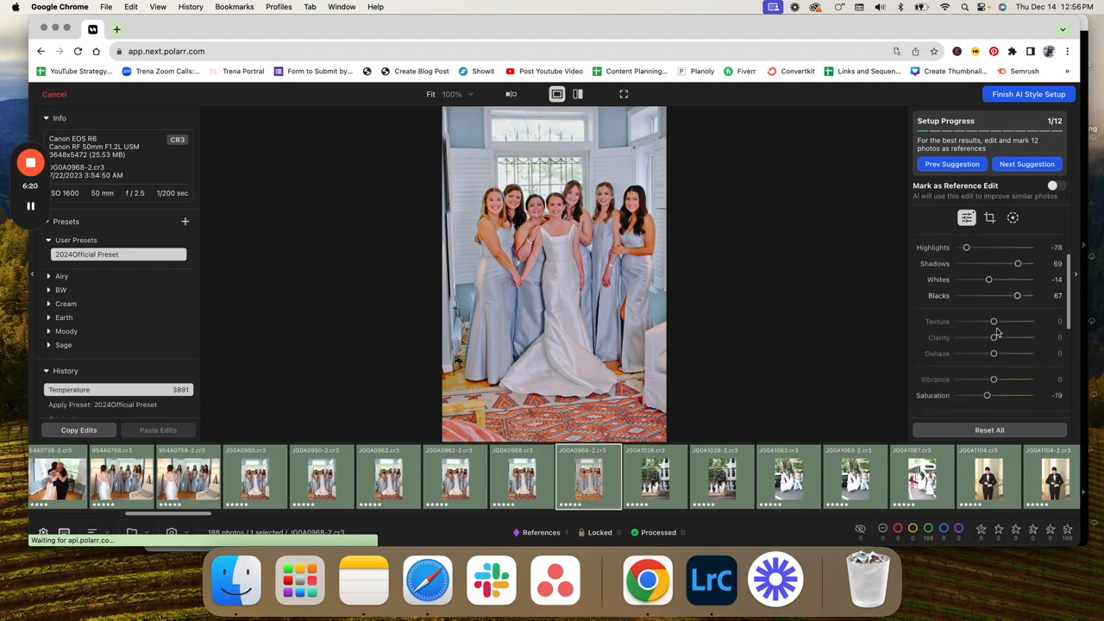
drag(987, 396, 985, 397)
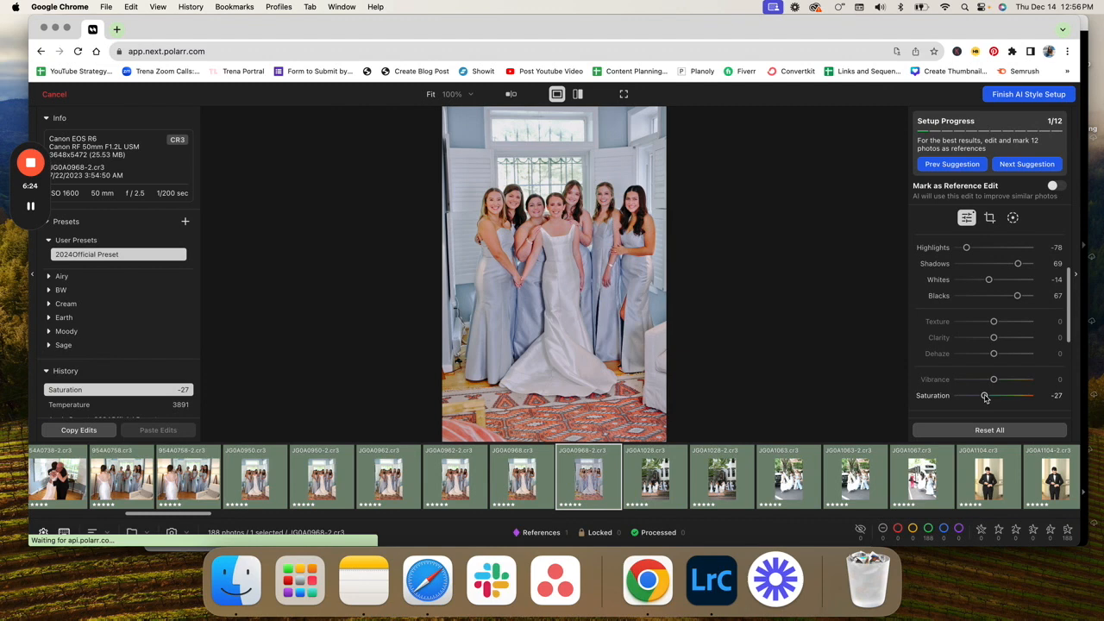
- In the bridesmaids photo's HSL/Color settings, set orange hue to 8, red hue to -3 and red saturation to 4
scroll(985, 330, down, 3)
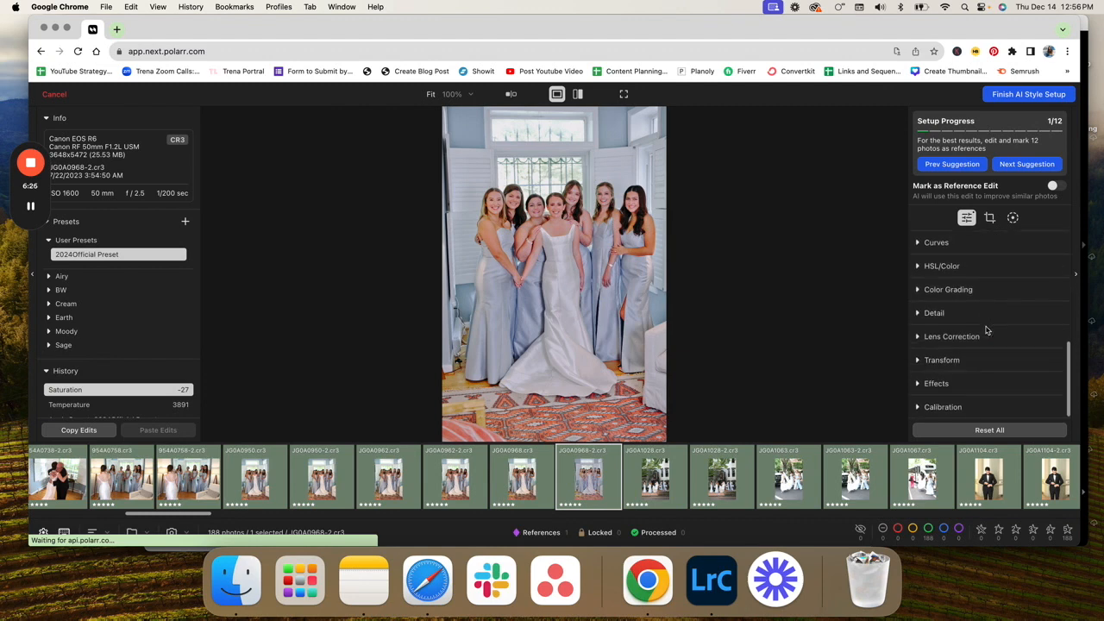
click(942, 369)
click(940, 387)
scroll(939, 387, down, 2)
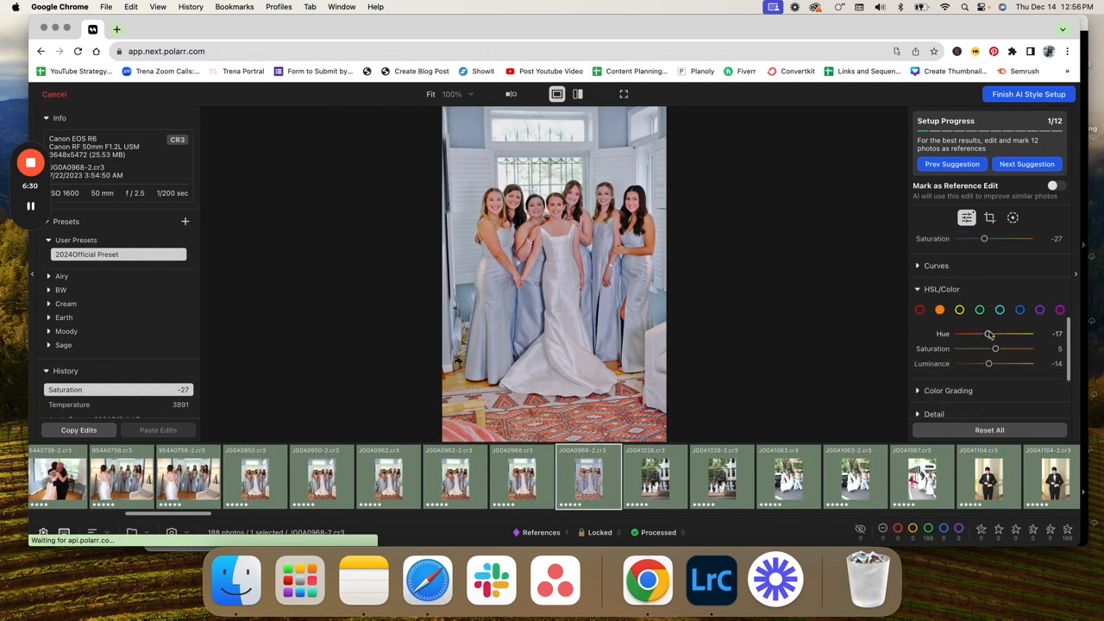
drag(988, 335, 998, 335)
click(920, 312)
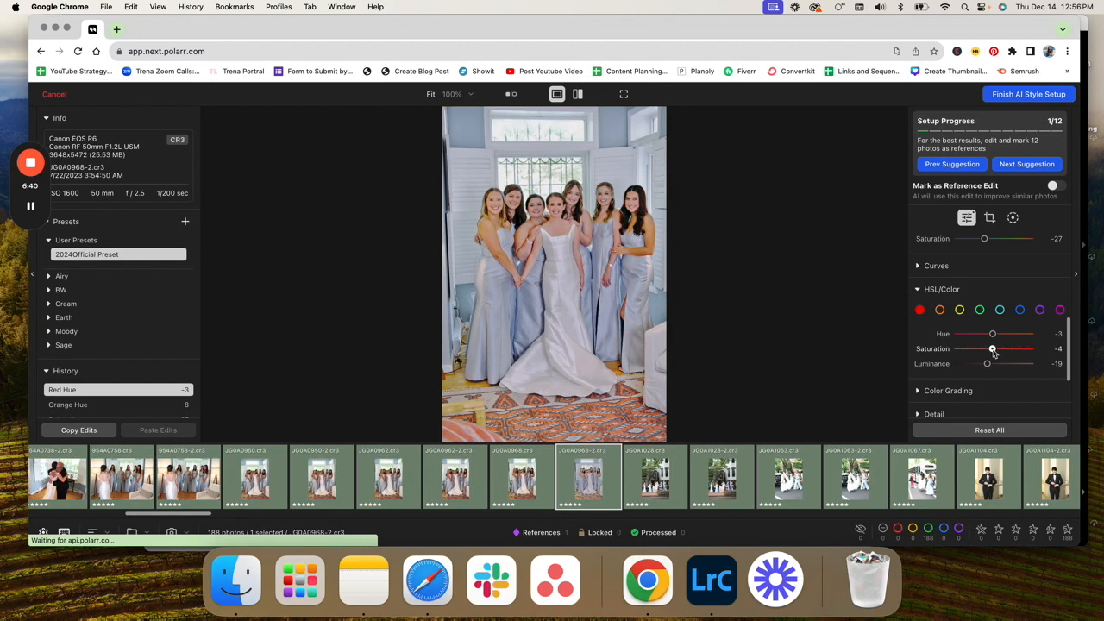
- Set the bridesmaids photo's blue hue to 0 and blue saturation to 5
click(1020, 310)
mouse_move(998, 351)
mouse_down()
mouse_move(1026, 356)
mouse_move(992, 350)
mouse_up()
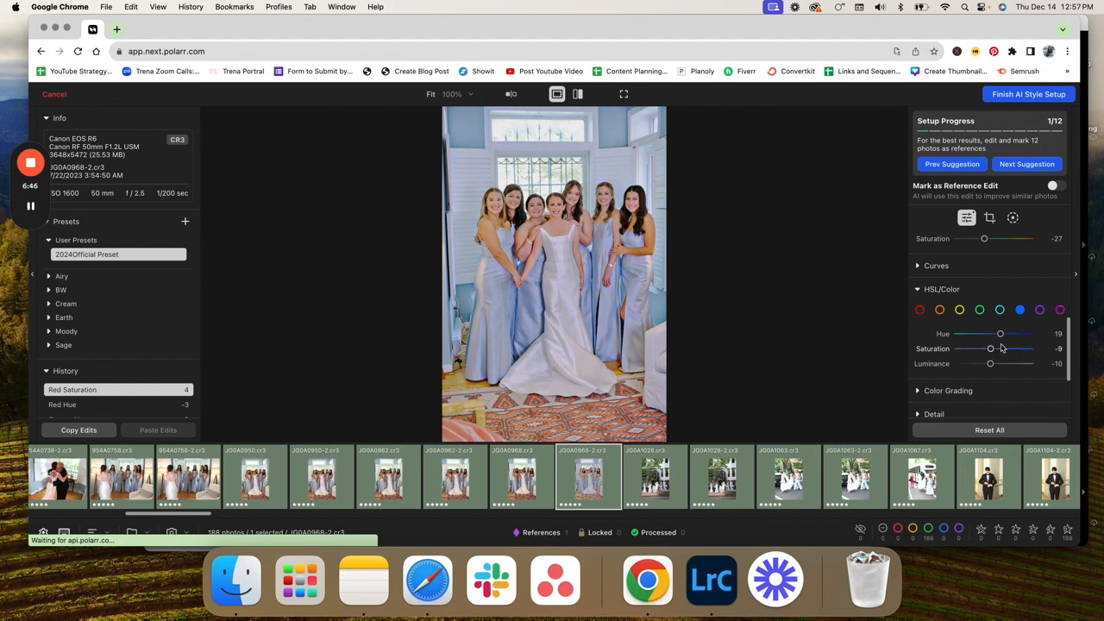
drag(1004, 336, 992, 337)
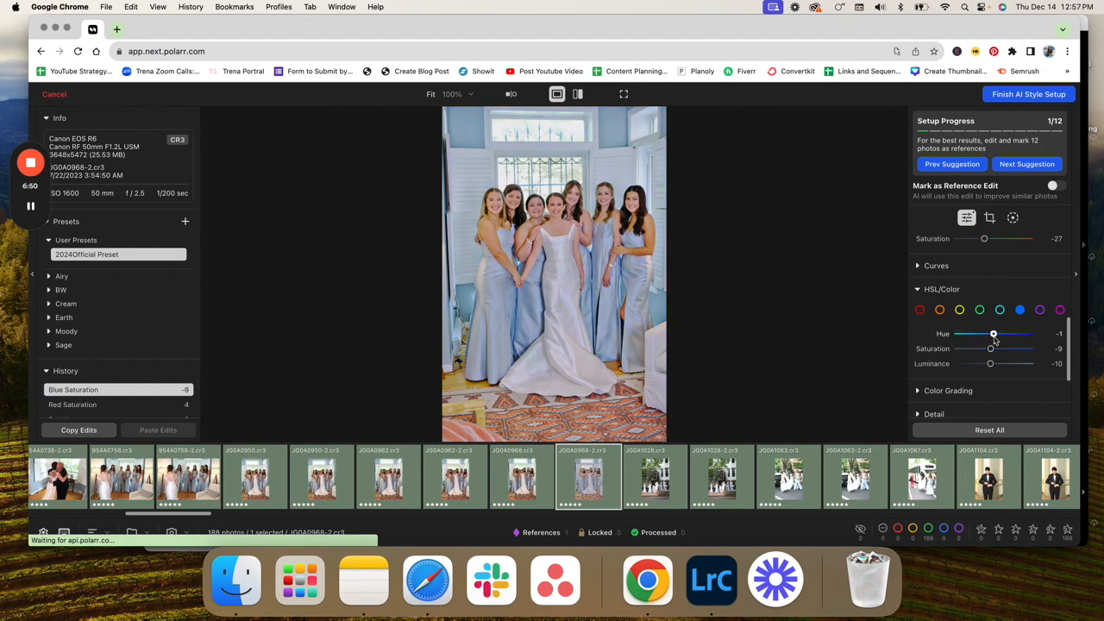
drag(994, 351, 997, 354)
- Crop the bridesmaids photo to a 4 x 3 aspect and mark it as a reference edit
click(990, 219)
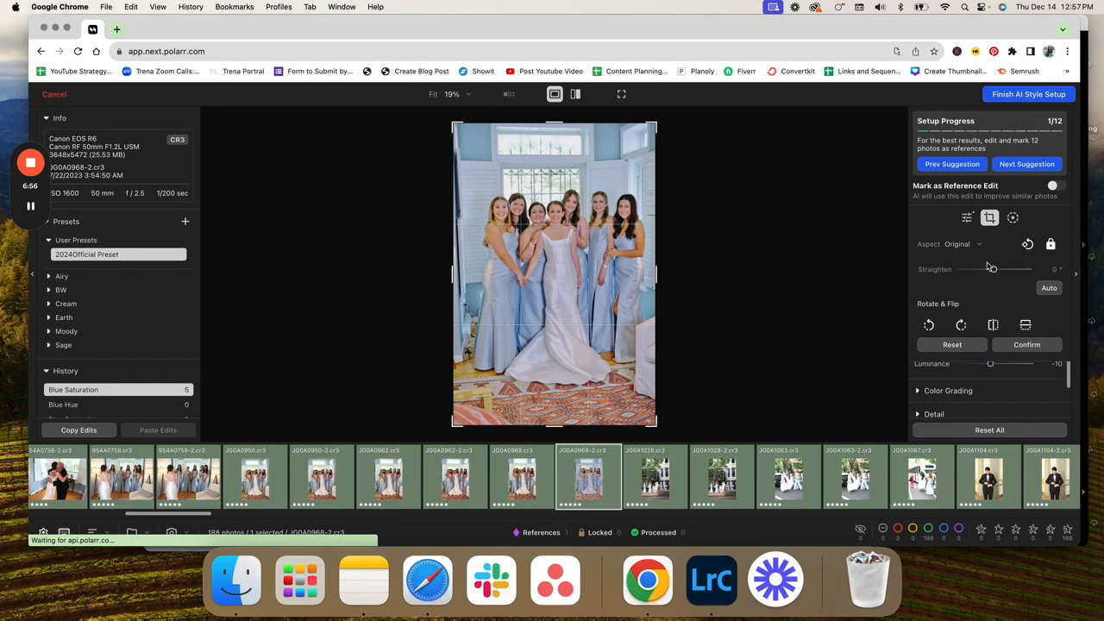
click(958, 244)
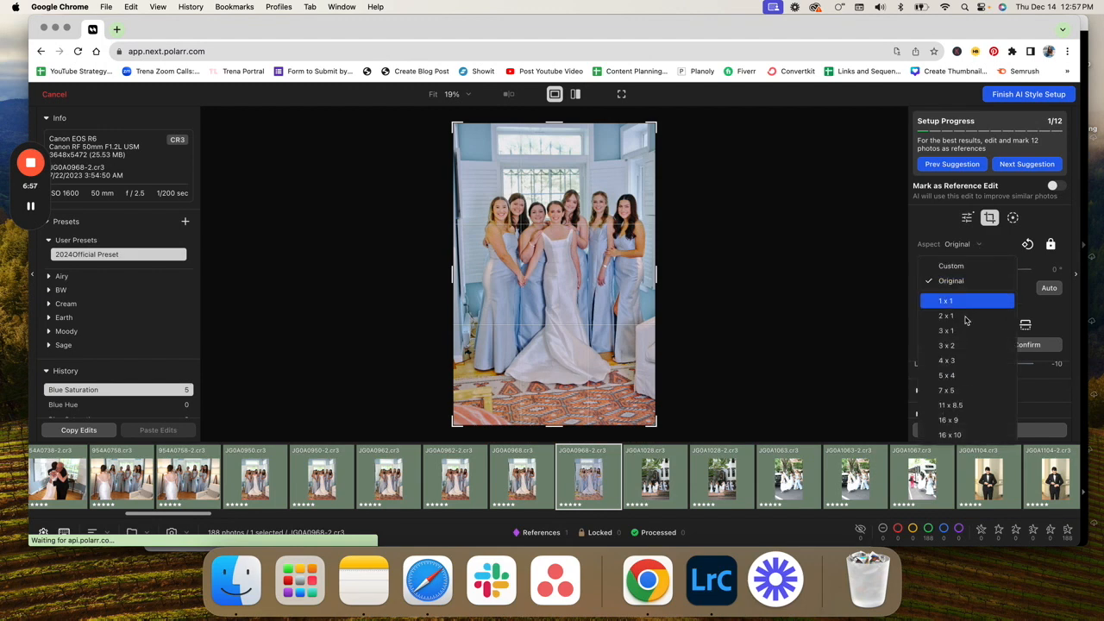
click(958, 360)
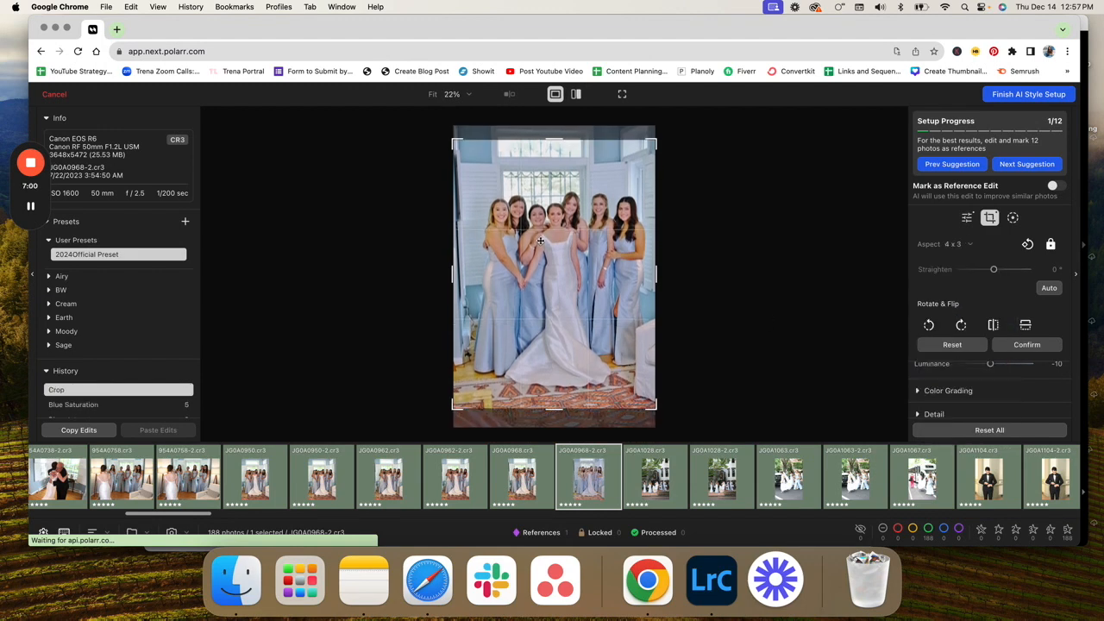
click(1018, 346)
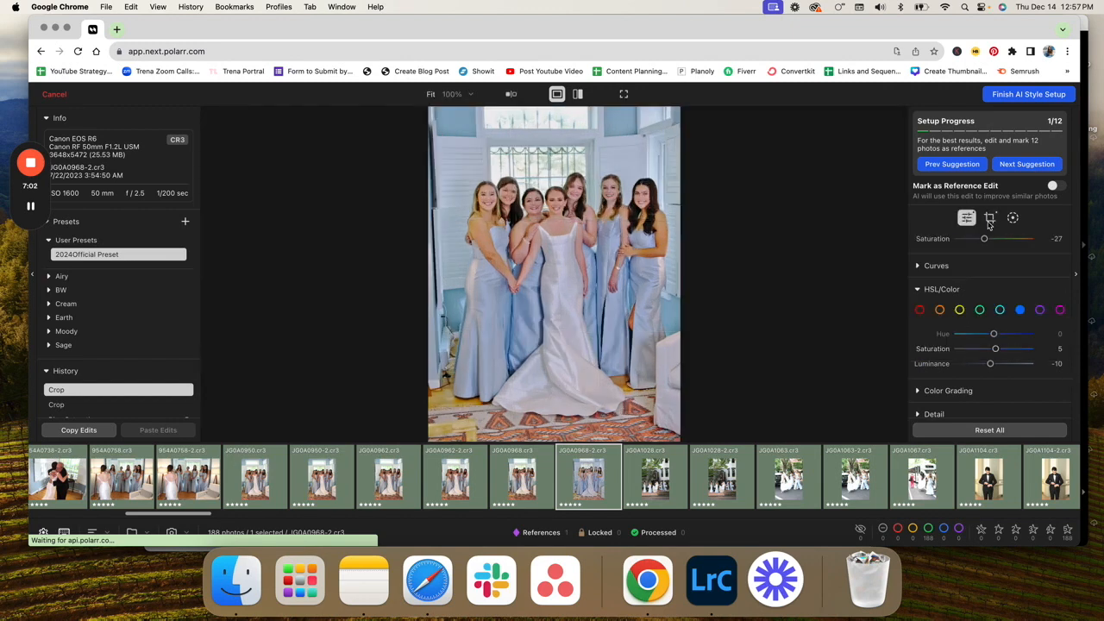
click(1054, 187)
- Apply the 2024Official Preset to suggested photo JG0A1063-2.cr3, set green hue to 56 and green saturation to -10, and mark it as a reference
click(1026, 164)
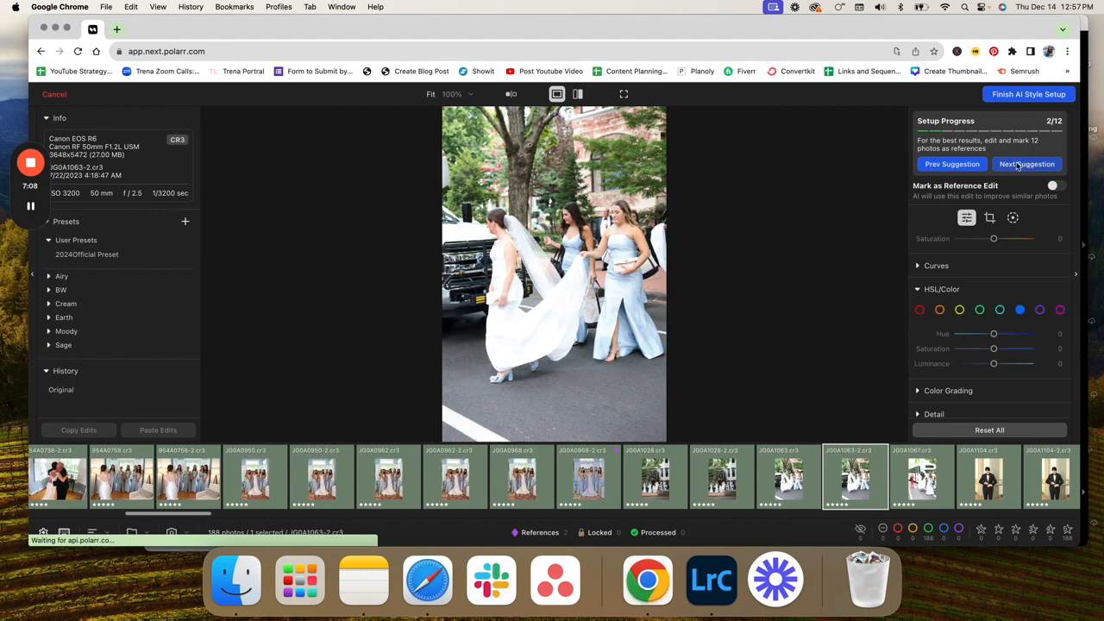
click(147, 255)
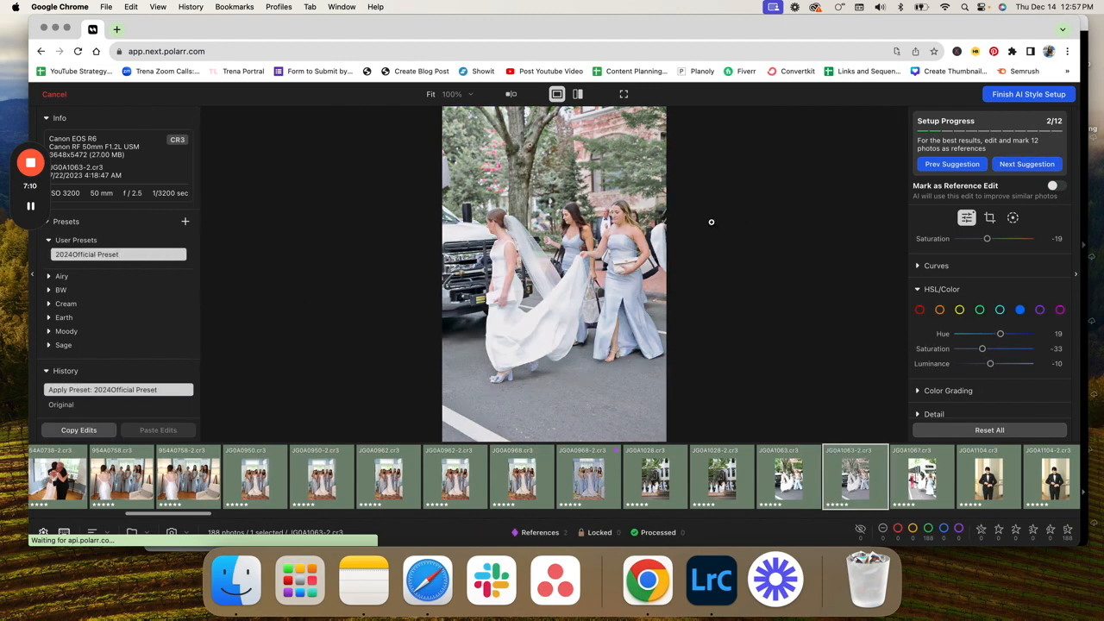
click(981, 310)
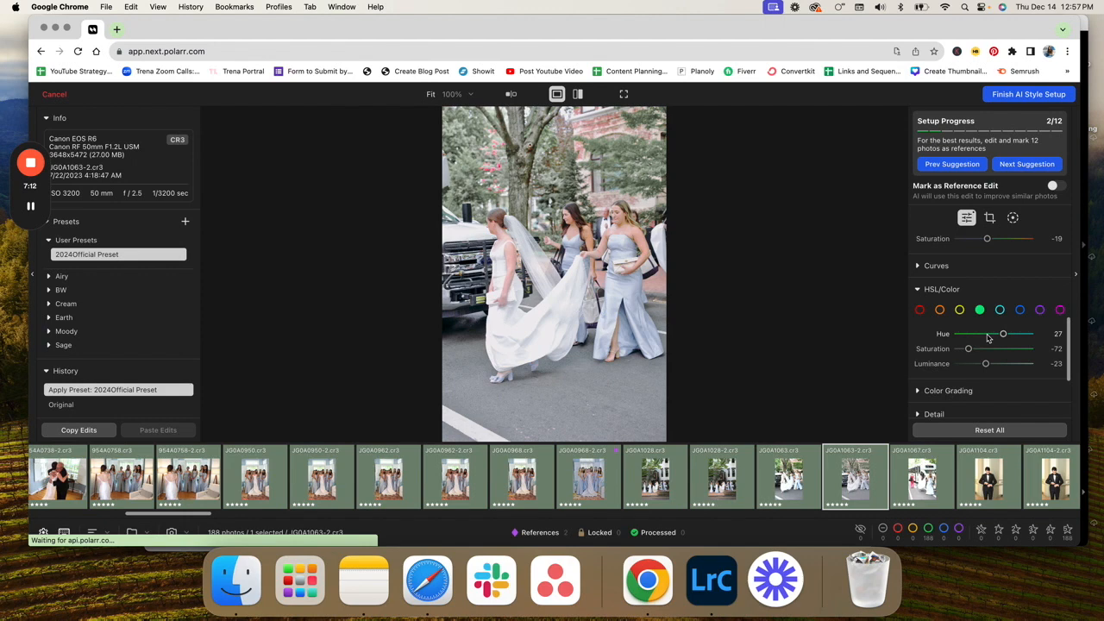
click(984, 348)
mouse_move(1003, 334)
mouse_down()
mouse_move(994, 337)
mouse_move(1021, 341)
mouse_move(990, 349)
mouse_up()
click(1058, 187)
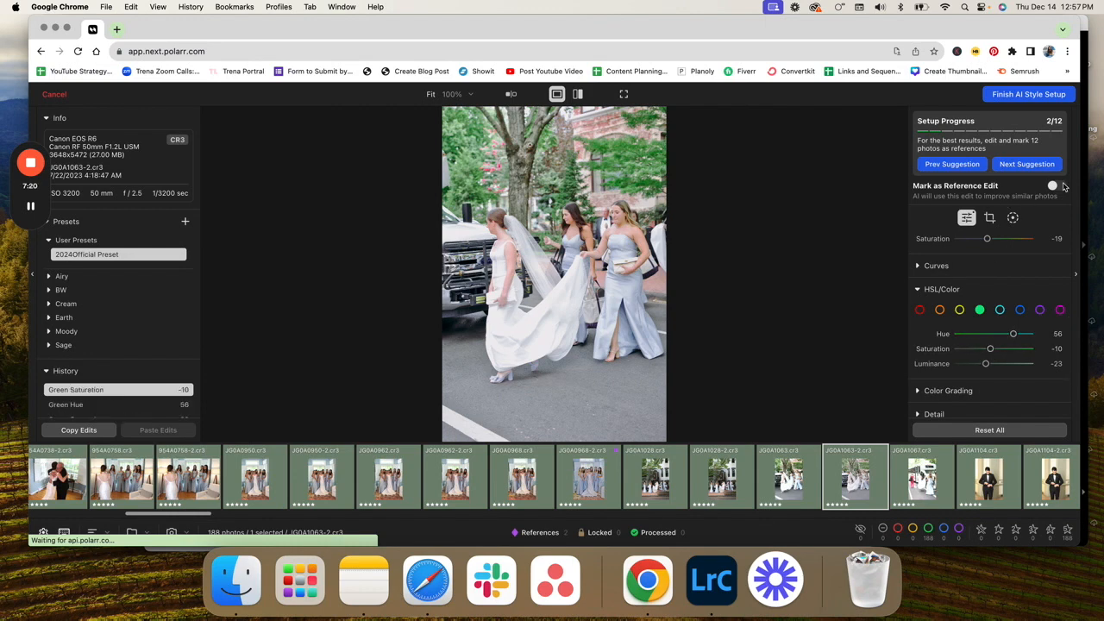
- Apply the 2024Official Preset to suggested photo JG0A1105.cr3 and replace it with all edit settings copied from JG0A1063-2.cr3
click(1040, 166)
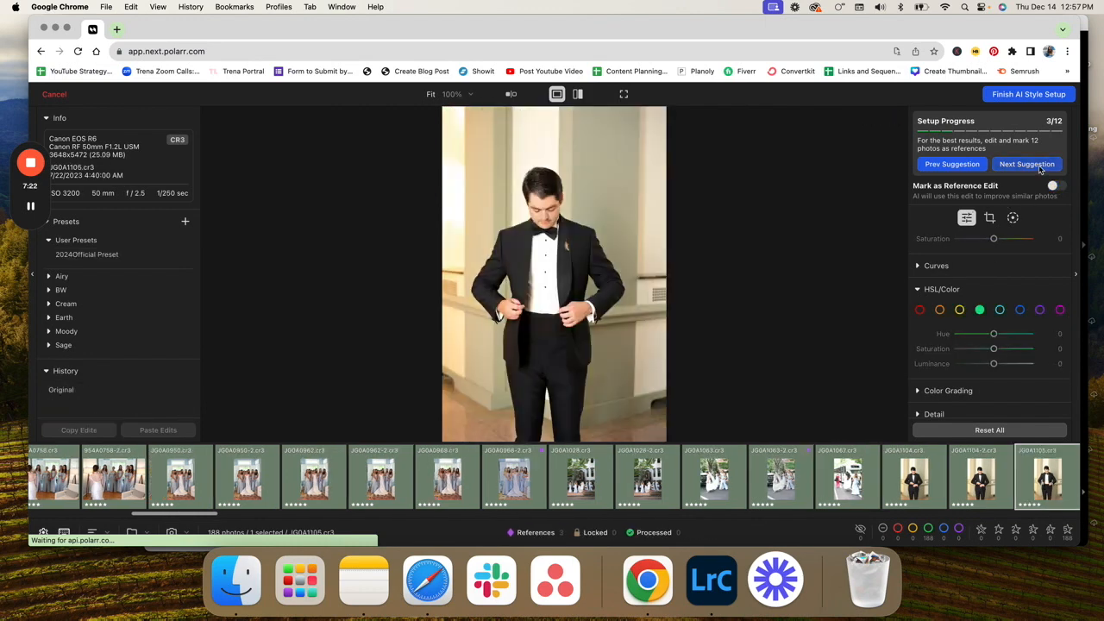
click(136, 254)
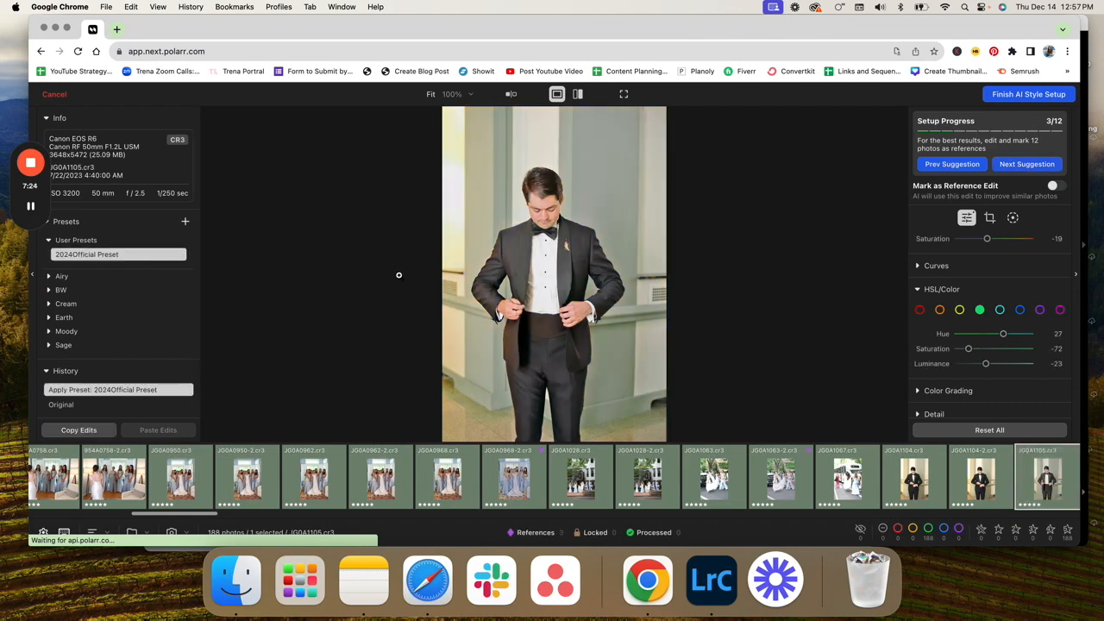
click(936, 167)
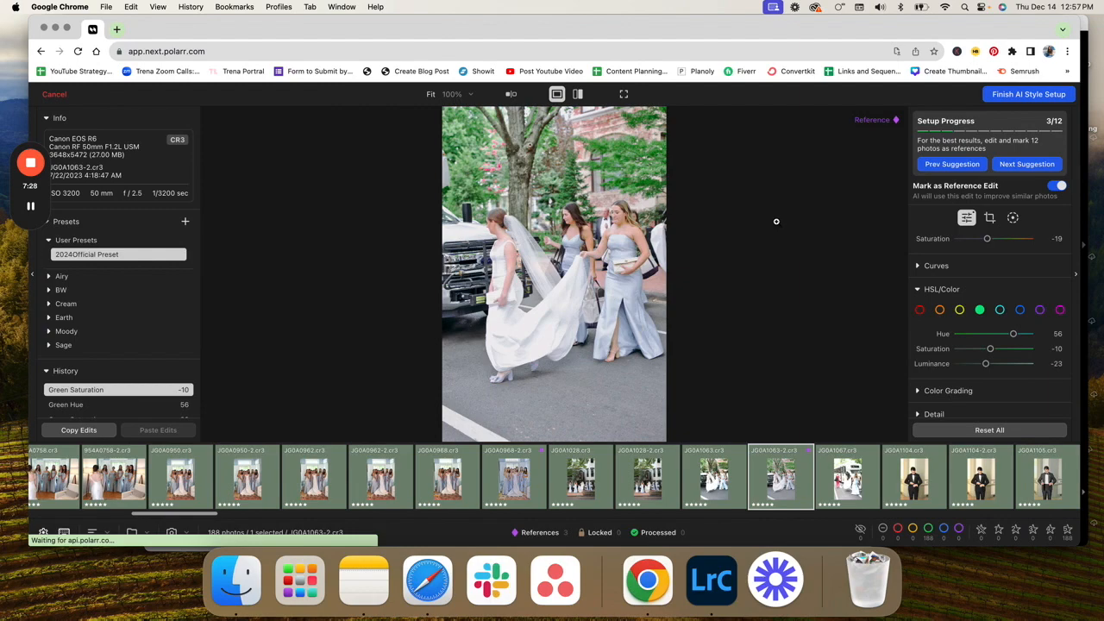
key(super+c)
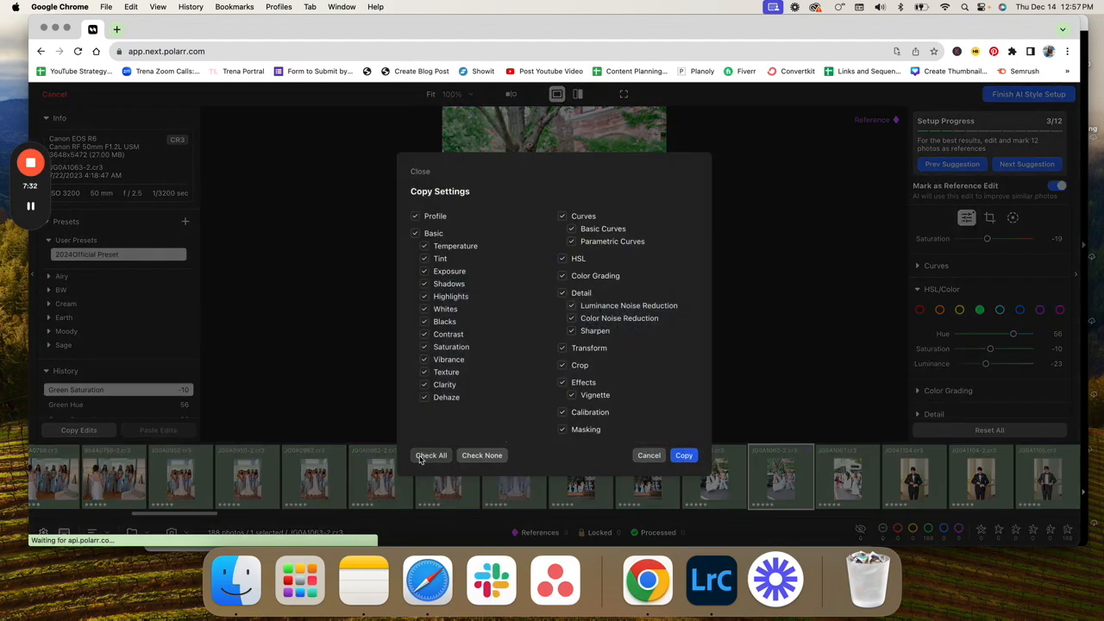
click(684, 454)
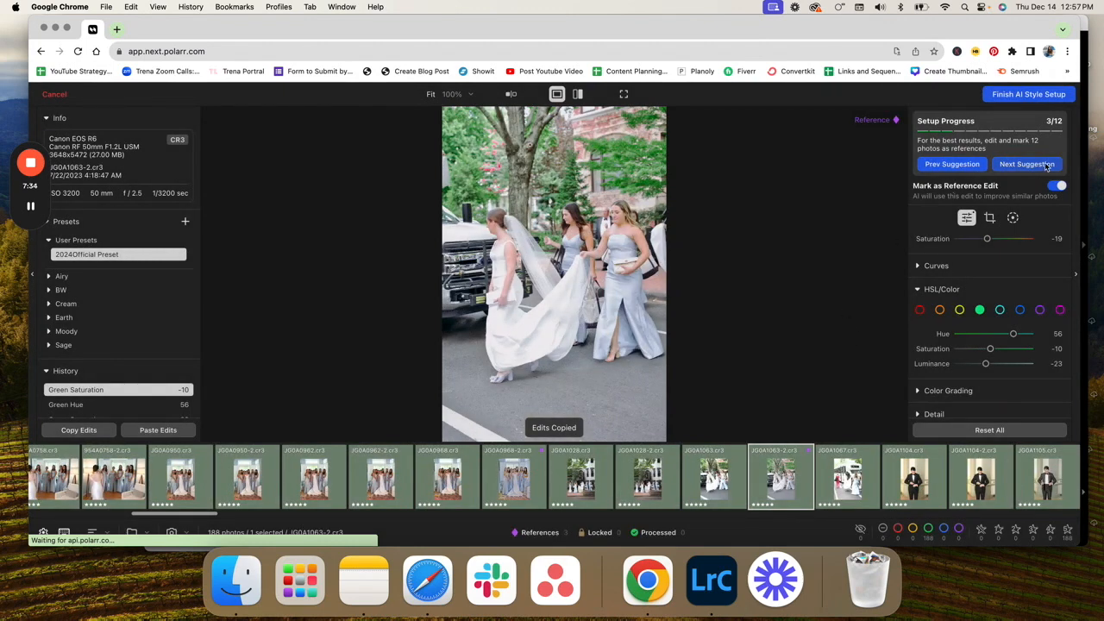
click(1047, 167)
key(super+v)
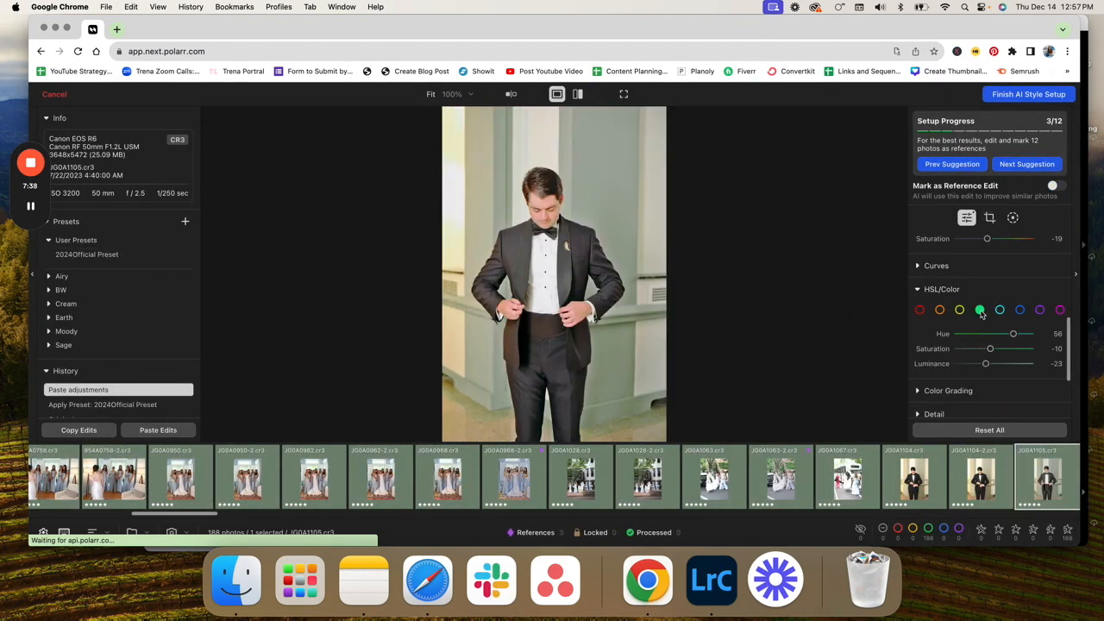
- Set the temperature of 954A0859-2.cr3 to about 4109, and the green hue of 954A1516-2.cr3 to 41 and green saturation to -29
scroll(981, 314, up, 10)
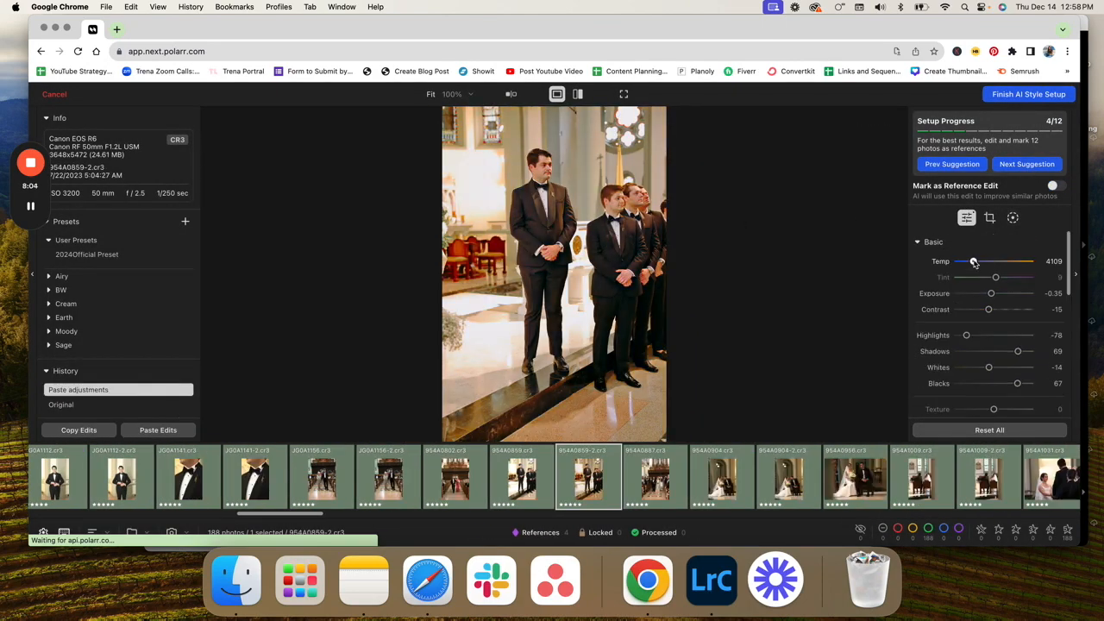
key(c)
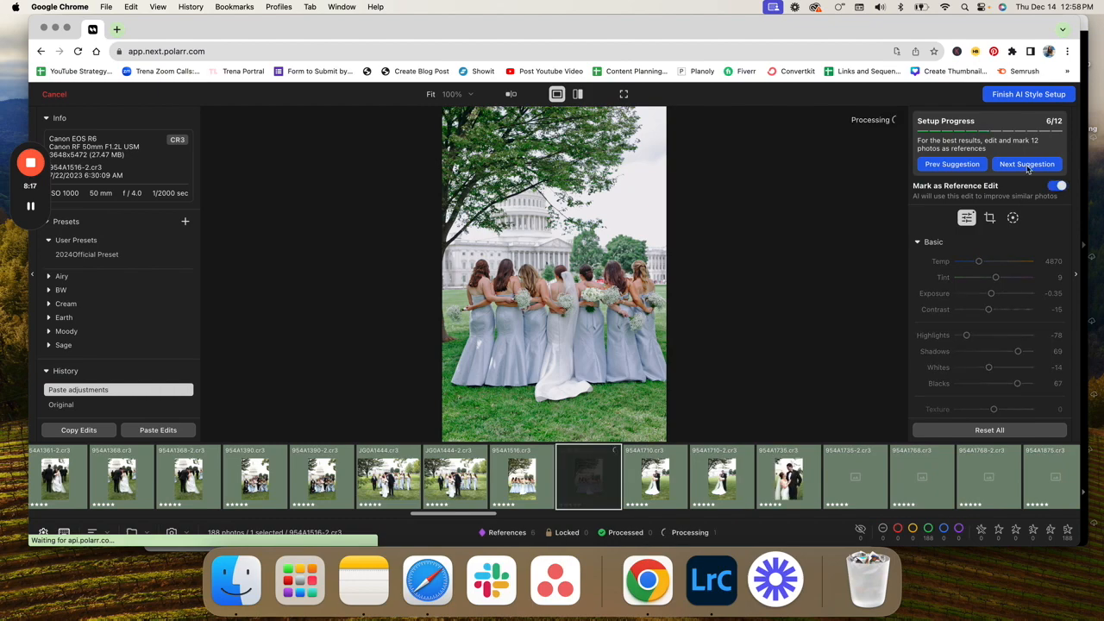
scroll(913, 357, down, 5)
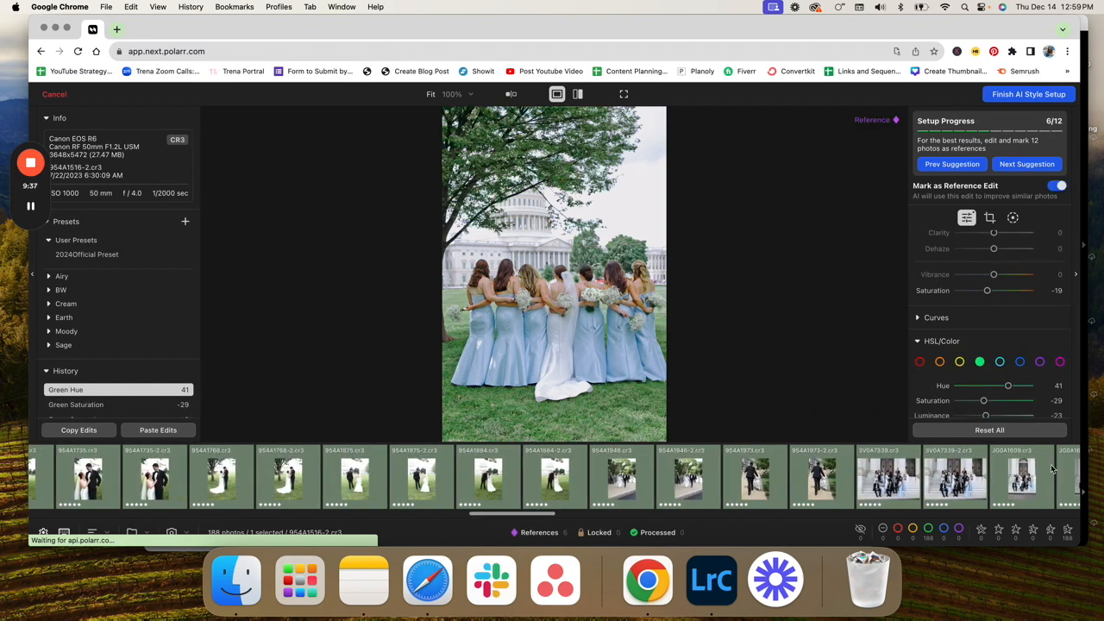
- Apply the 2024Official Preset to photo 954A2337-2.cr3, set its temperature to 5609, paste the copied edits onto it and advance to the next suggestion
key(super+v)
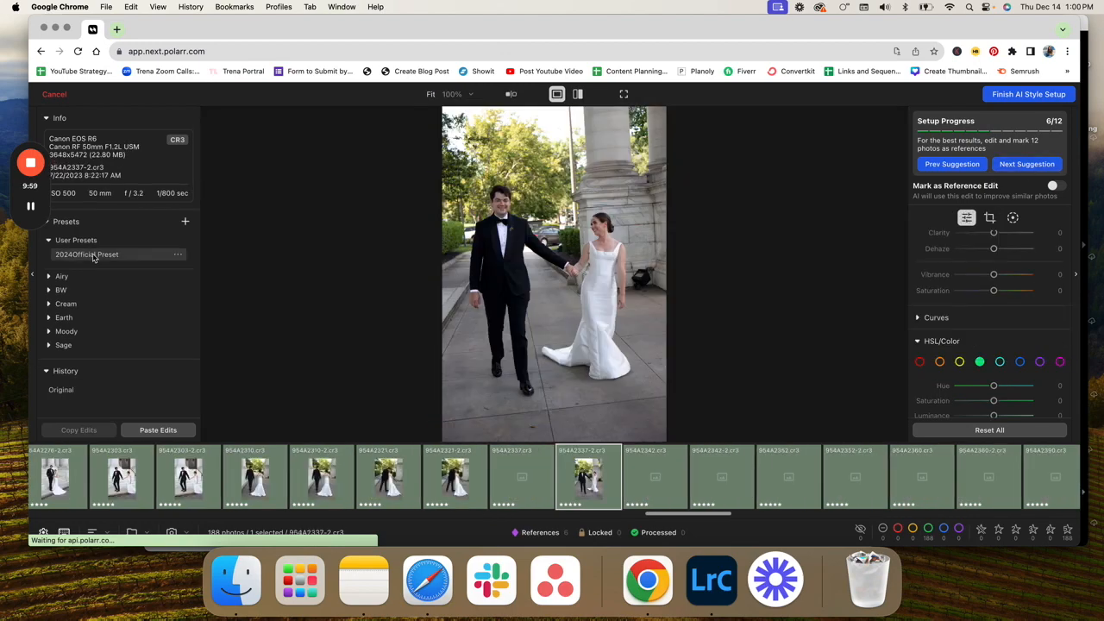
click(93, 255)
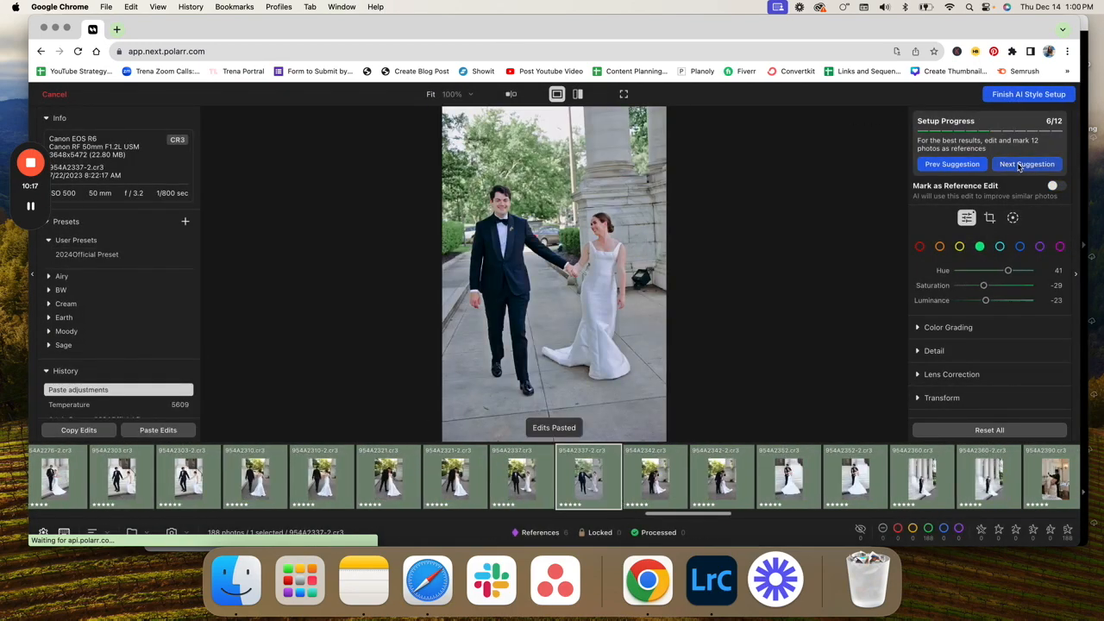
click(1019, 165)
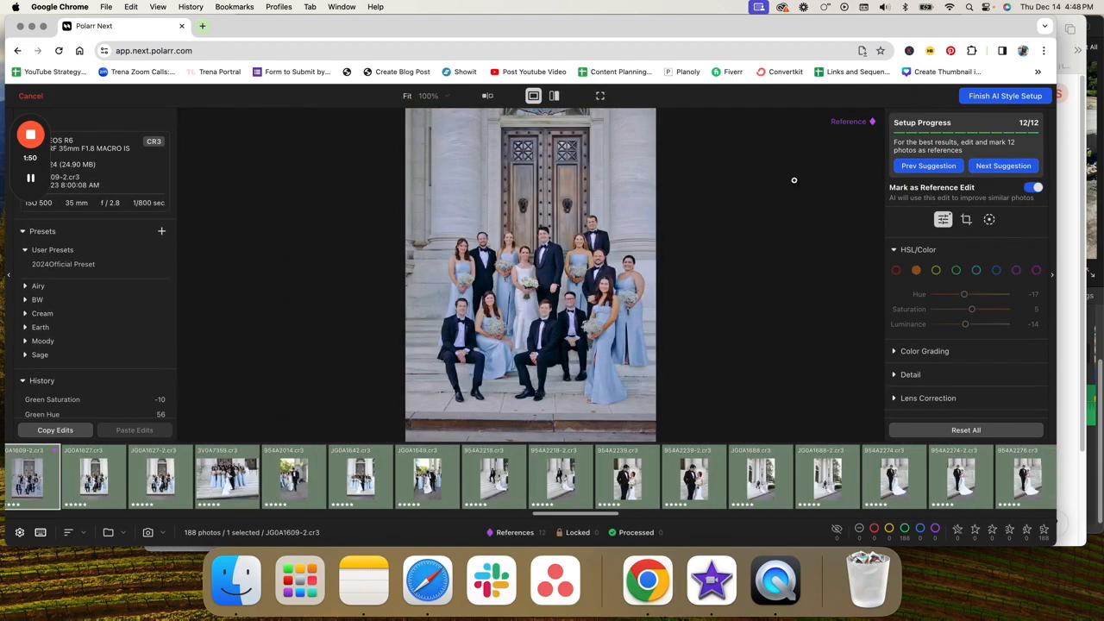
- Finish the AI Style setup with the marked reference photos and browse the resulting photo grid
click(992, 96)
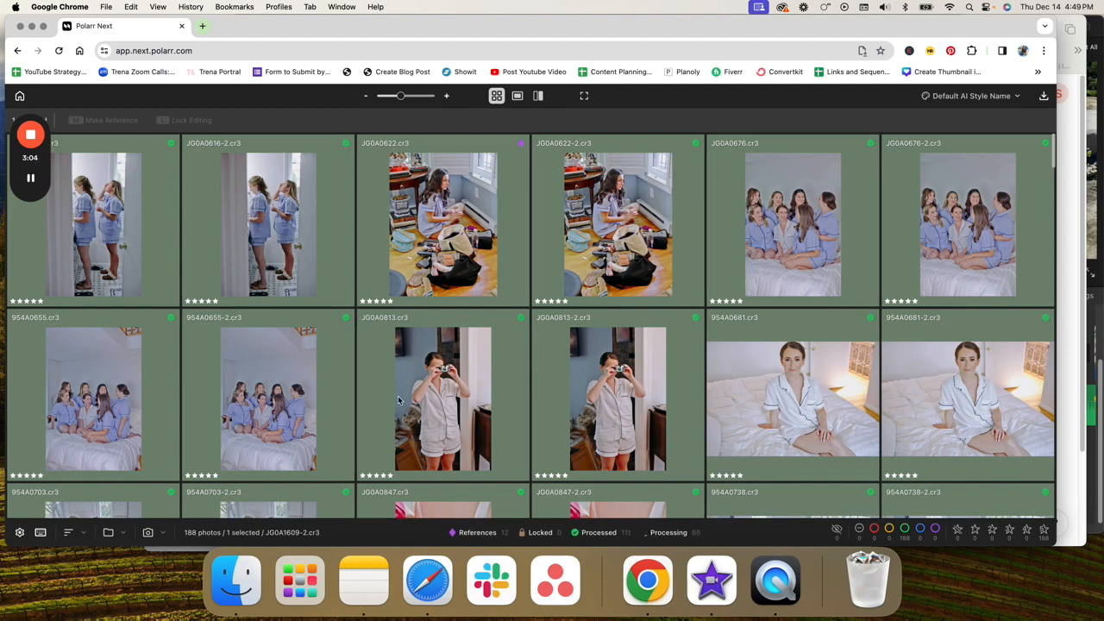
scroll(498, 281, down, 1)
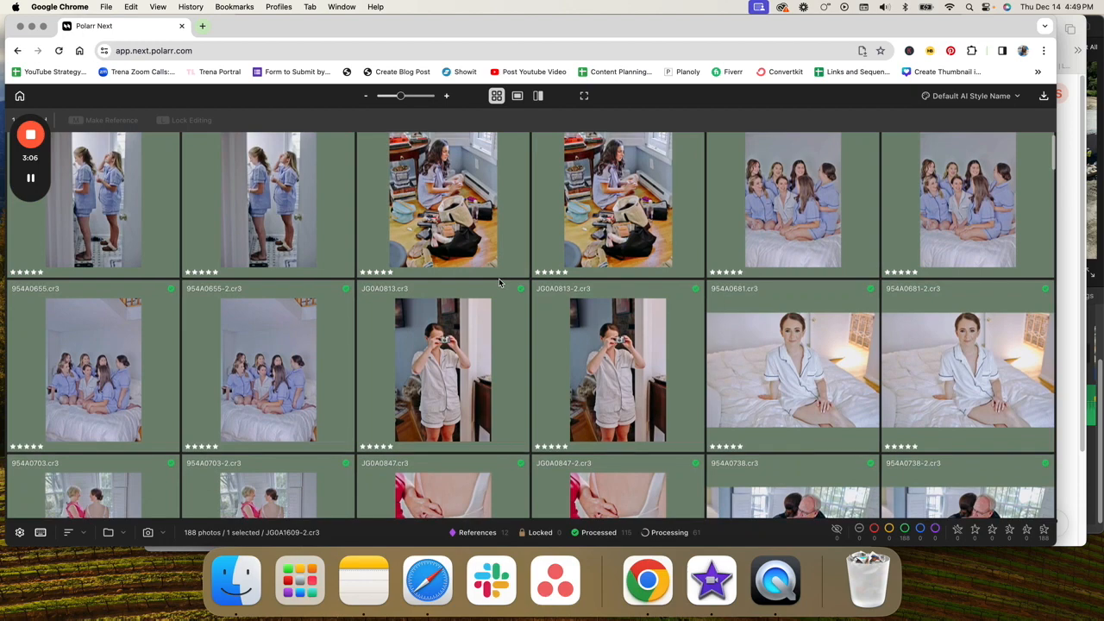
- Open photo JG0A0676.cr3 from the gallery for editing and set its temperature to 4457
scroll(501, 282, down, 2)
scroll(500, 285, up, 2)
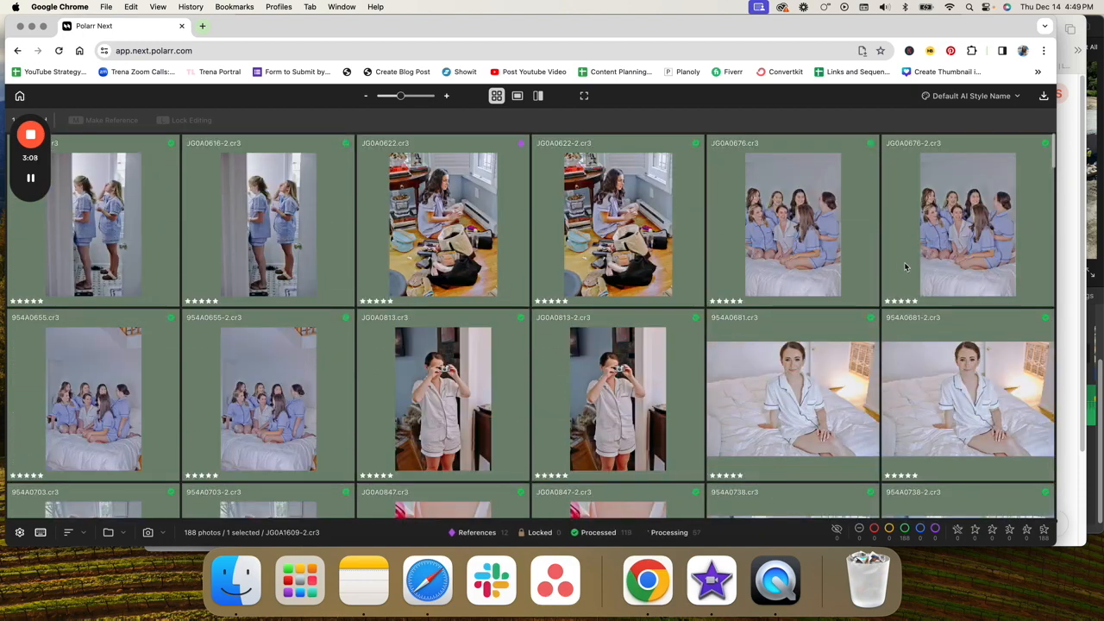
click(826, 252)
double_click(783, 249)
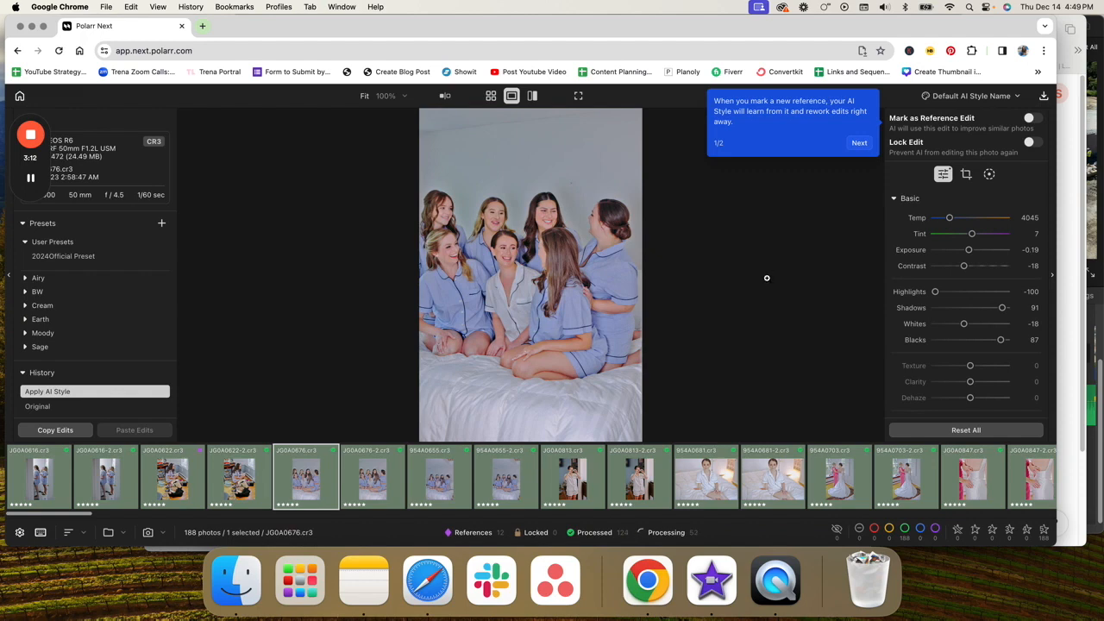
click(954, 218)
scroll(952, 250, down, 5)
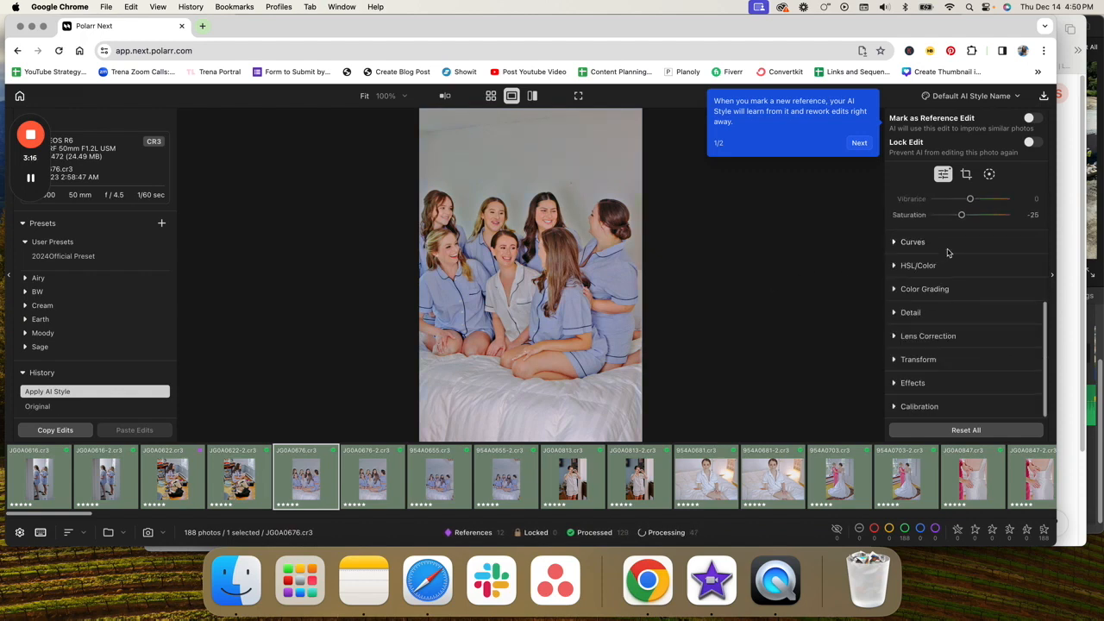
scroll(951, 252, up, 5)
- Set the blue hue of photo JG0A0676.cr3 to -30 in its HSL/Color settings
scroll(950, 252, down, 6)
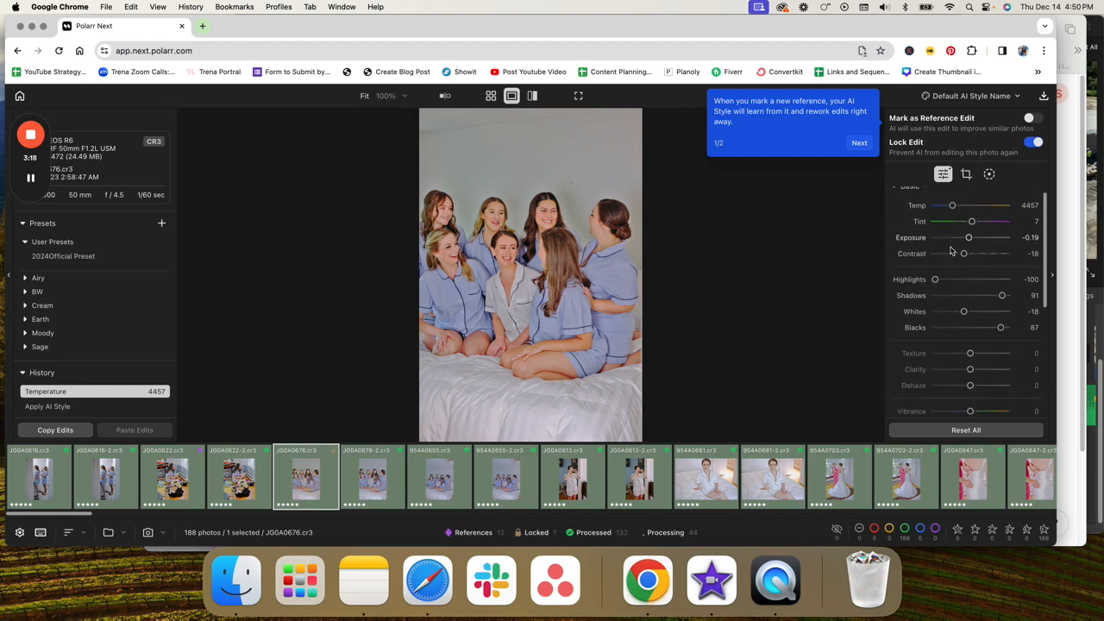
click(959, 269)
click(997, 289)
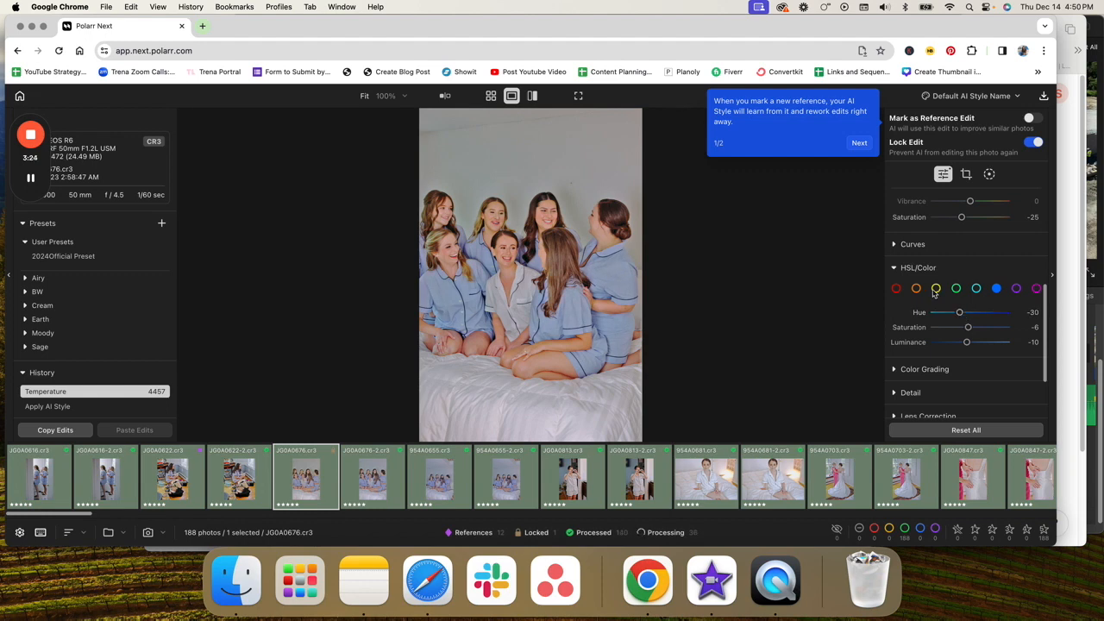
- Set the overall saturation of photo JG0A0676.cr3 to -35 and mark the photo as a reference edit
scroll(941, 289, up, 8)
scroll(947, 286, down, 8)
scroll(963, 237, up, 2)
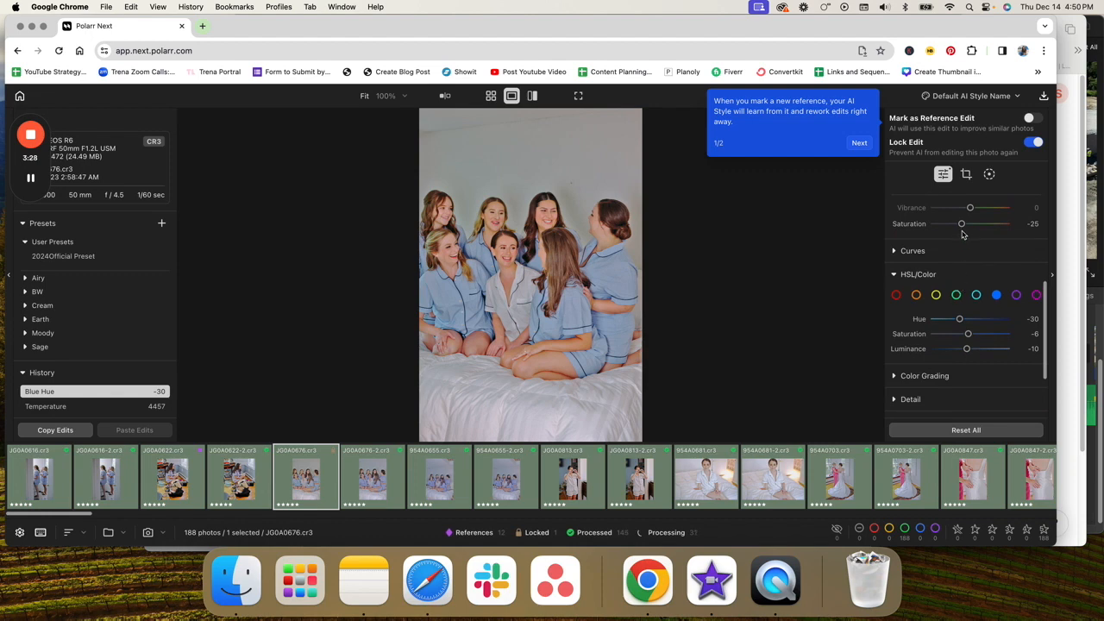
drag(962, 227, 960, 227)
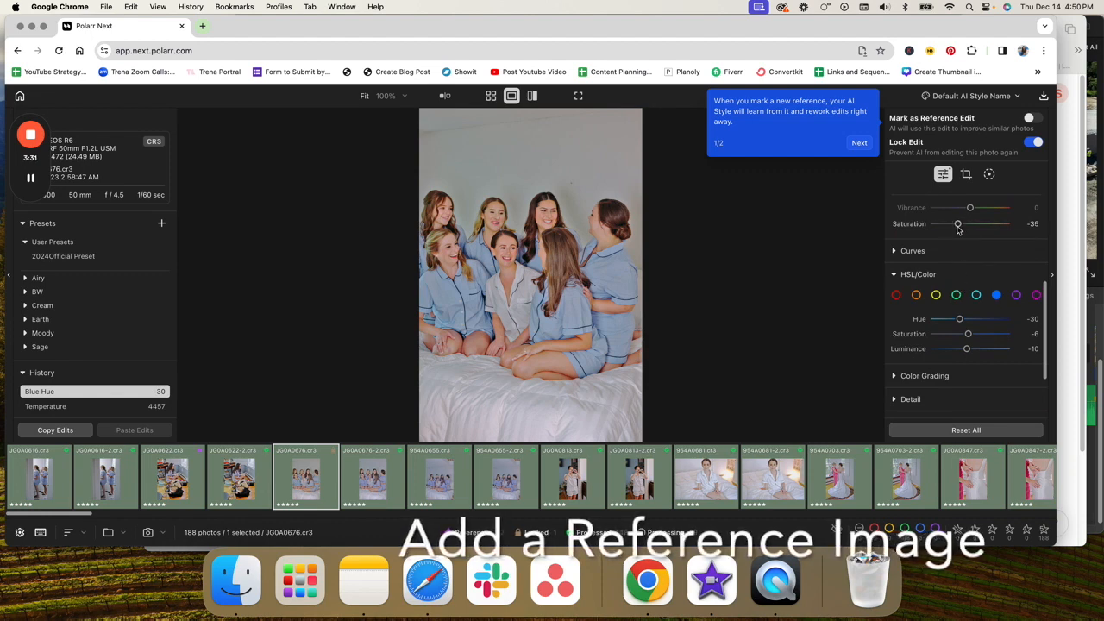
click(1032, 118)
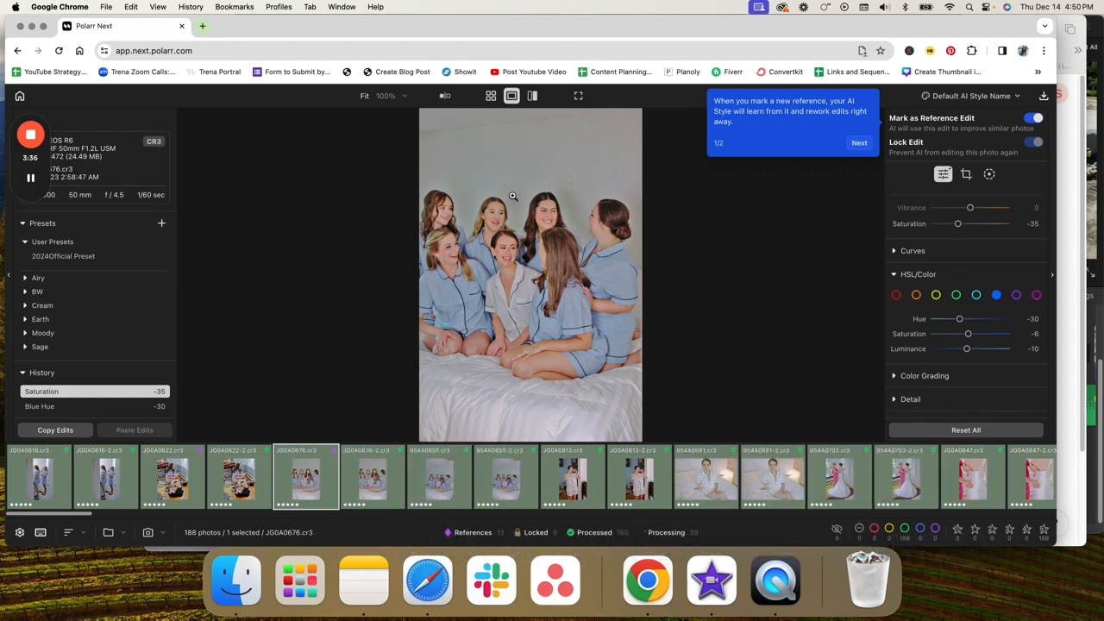
- Return to the photo grid and examine the AI edits around reference photos JG0A1063-2.cr3, 954A0859-2.cr3 and 954A1516-2.cr3
click(491, 96)
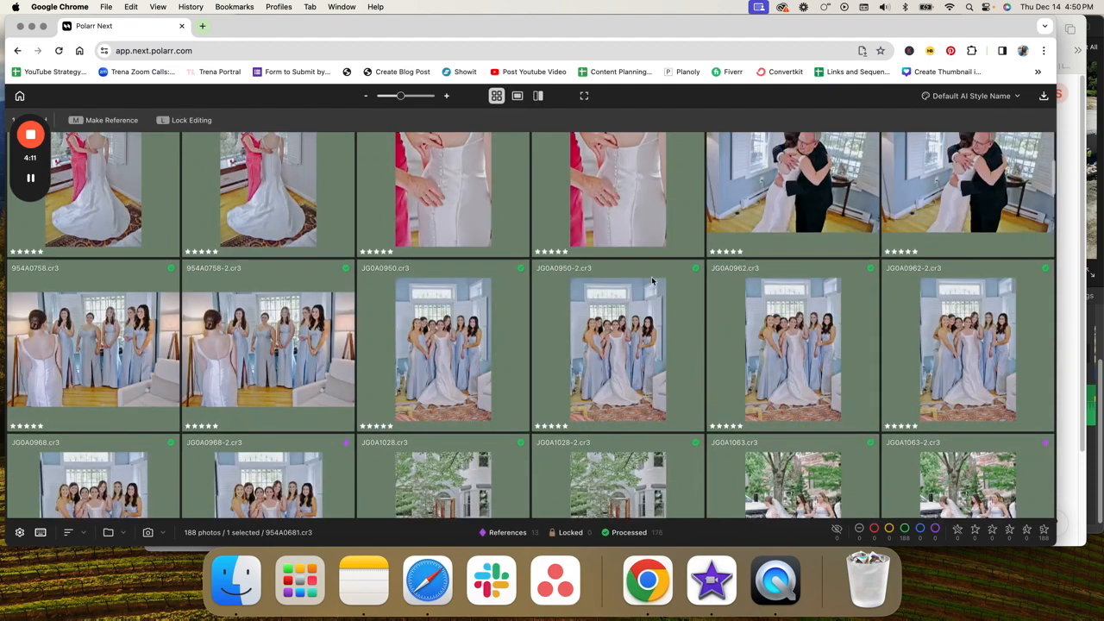
scroll(659, 289, down, 5)
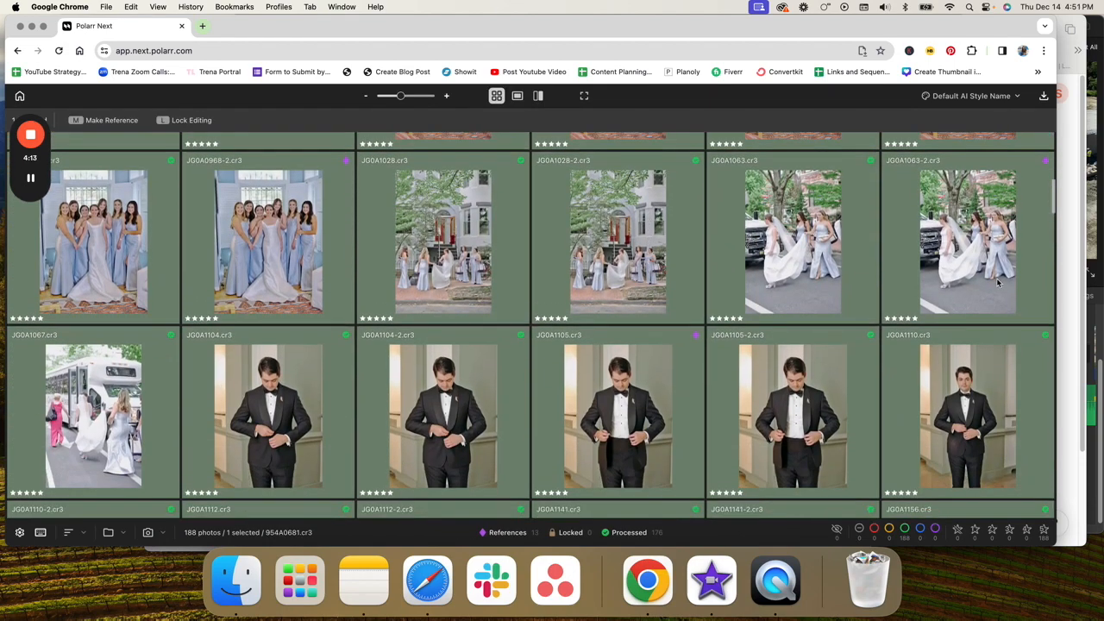
click(991, 279)
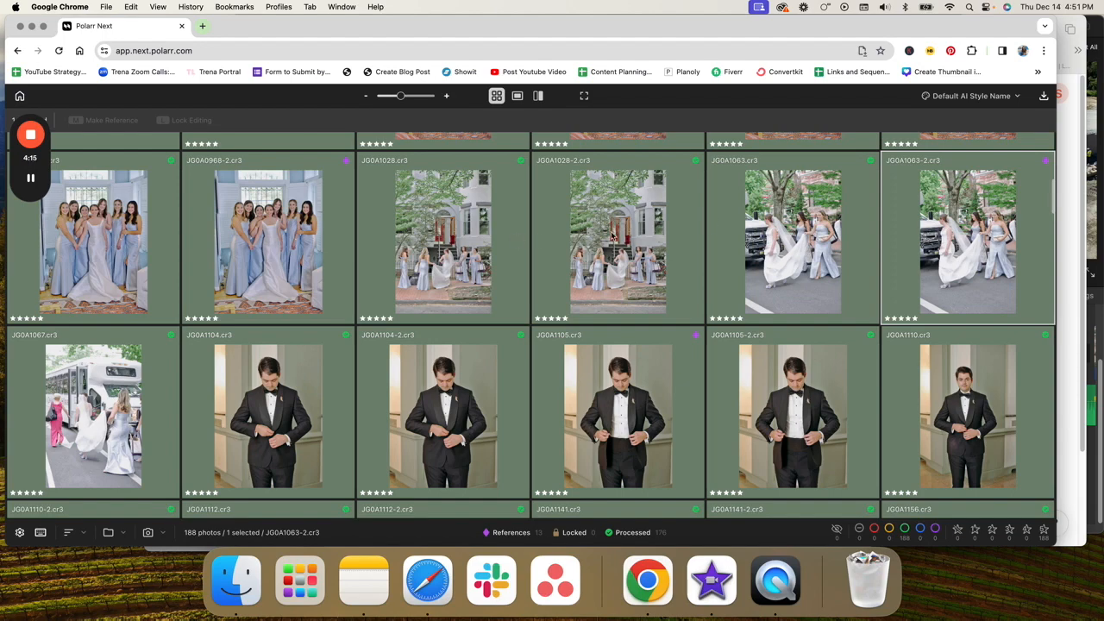
scroll(727, 246, down, 5)
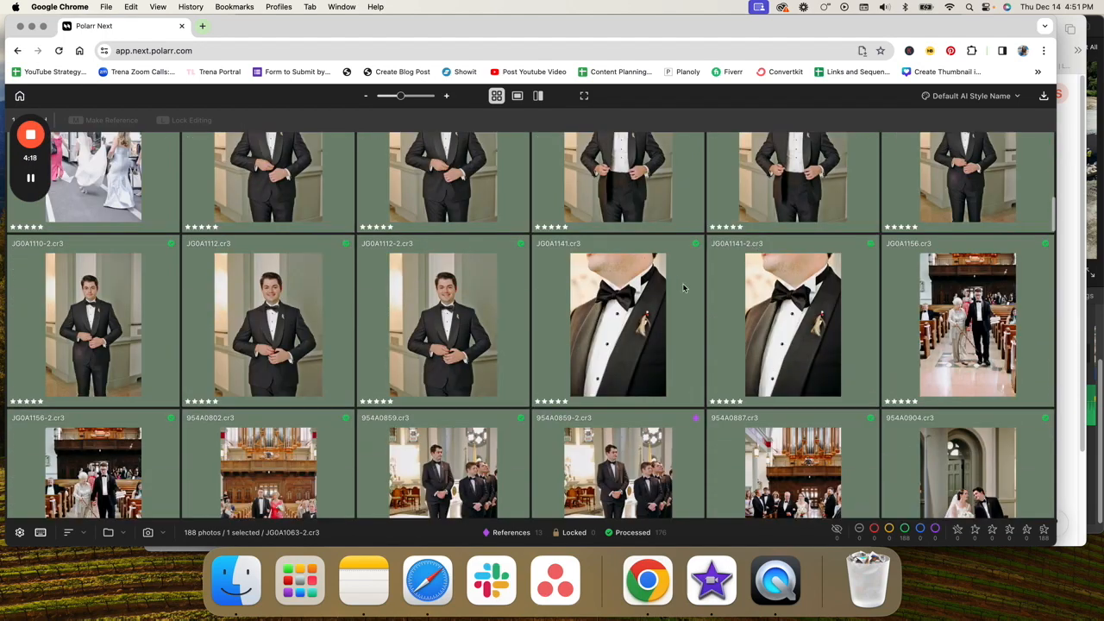
scroll(683, 283, down, 1)
click(621, 406)
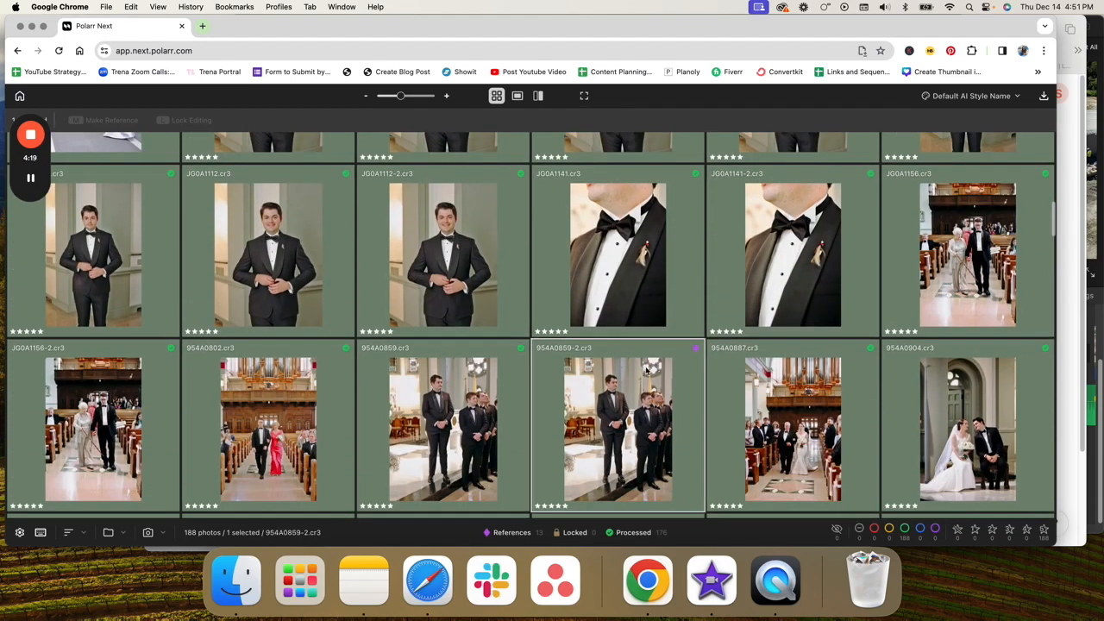
scroll(620, 344, down, 3)
scroll(530, 292, down, 4)
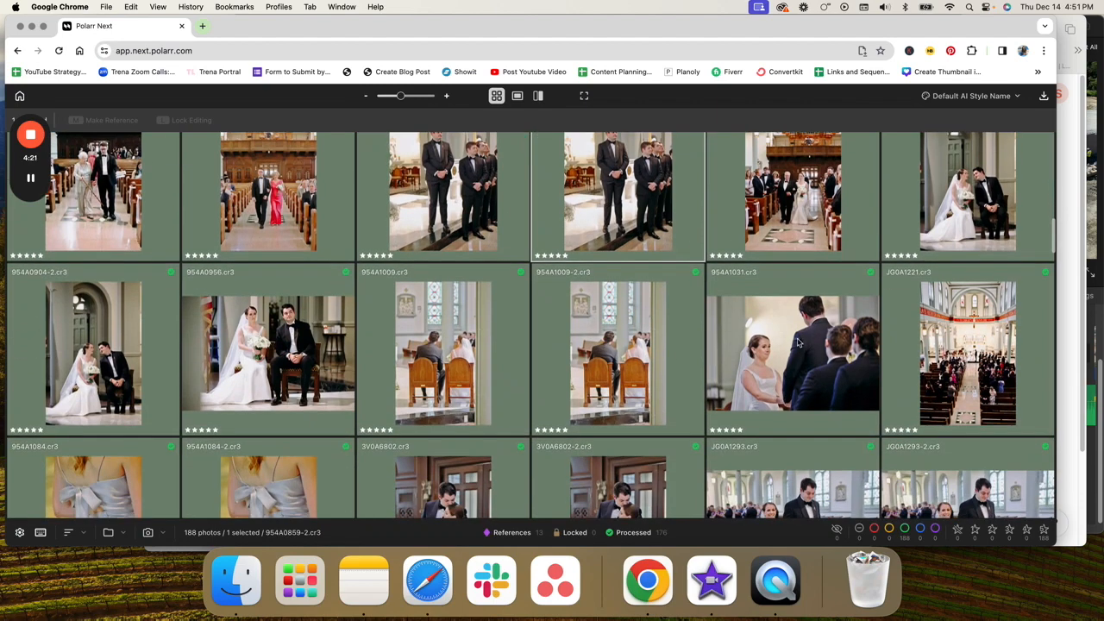
scroll(592, 339, down, 8)
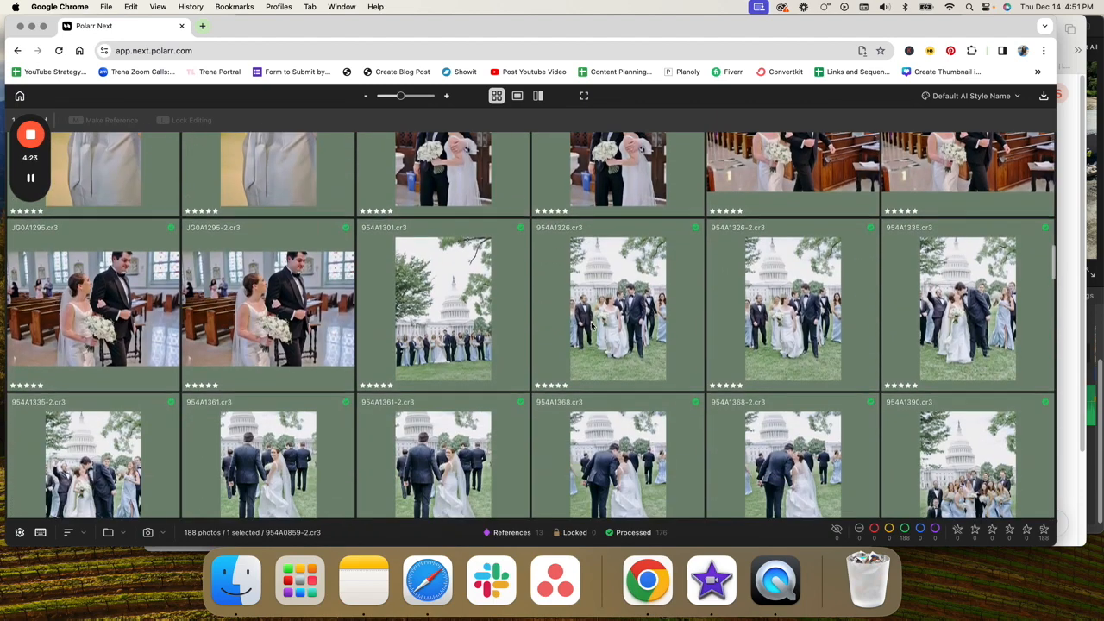
scroll(592, 326, down, 8)
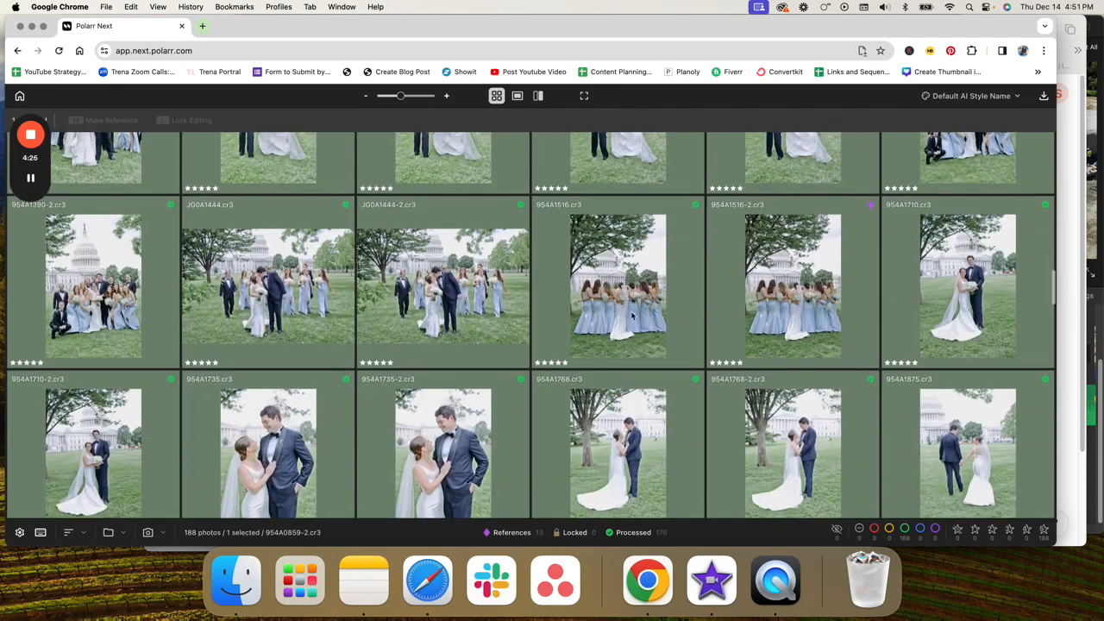
click(775, 295)
- Open photo 954A1301.cr3, set its exposure to -0.25 and mark it as a reference edit
scroll(774, 296, up, 4)
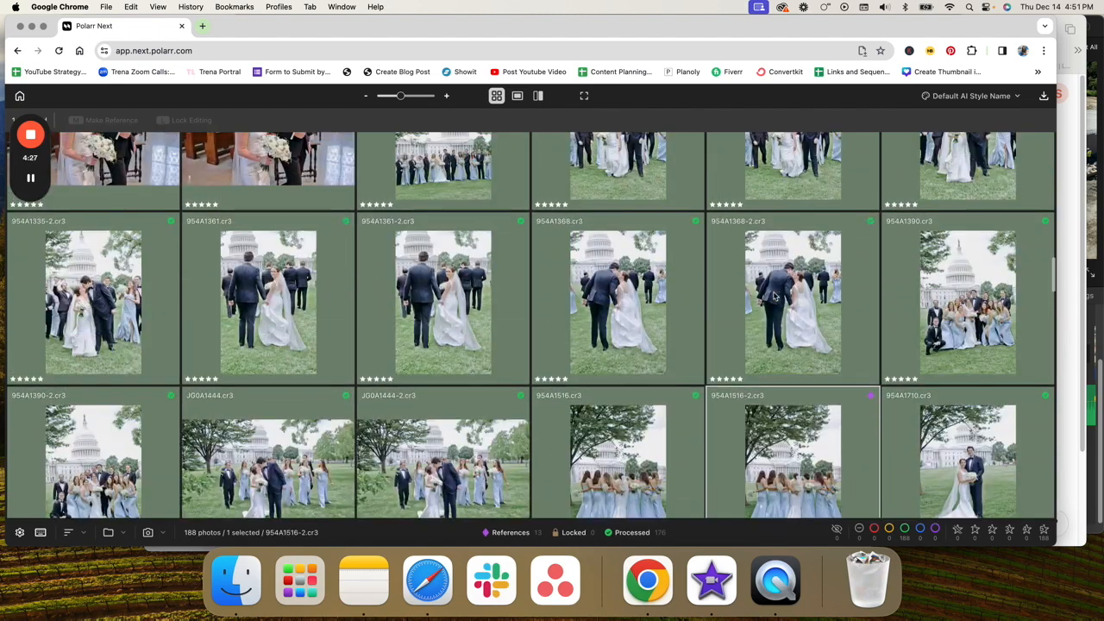
scroll(863, 336, up, 2)
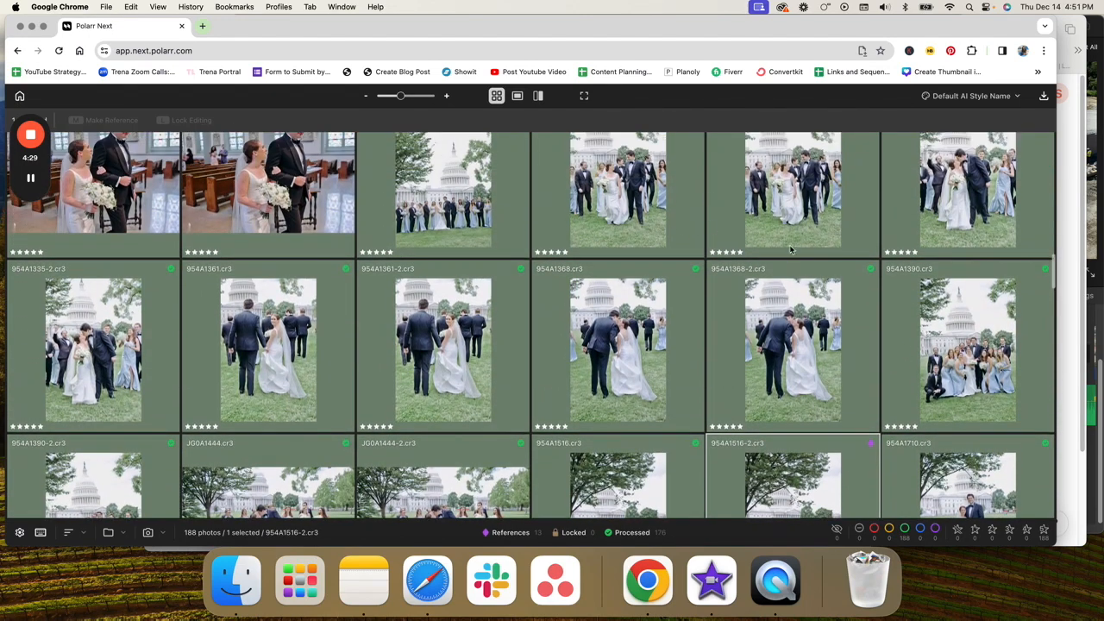
scroll(514, 304, up, 1)
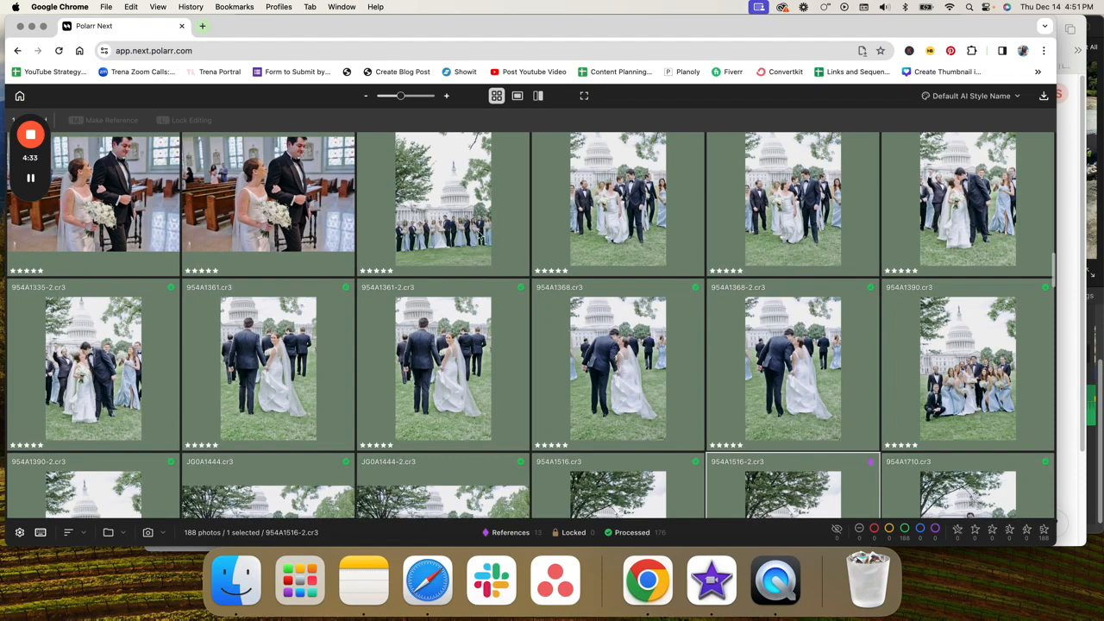
double_click(479, 233)
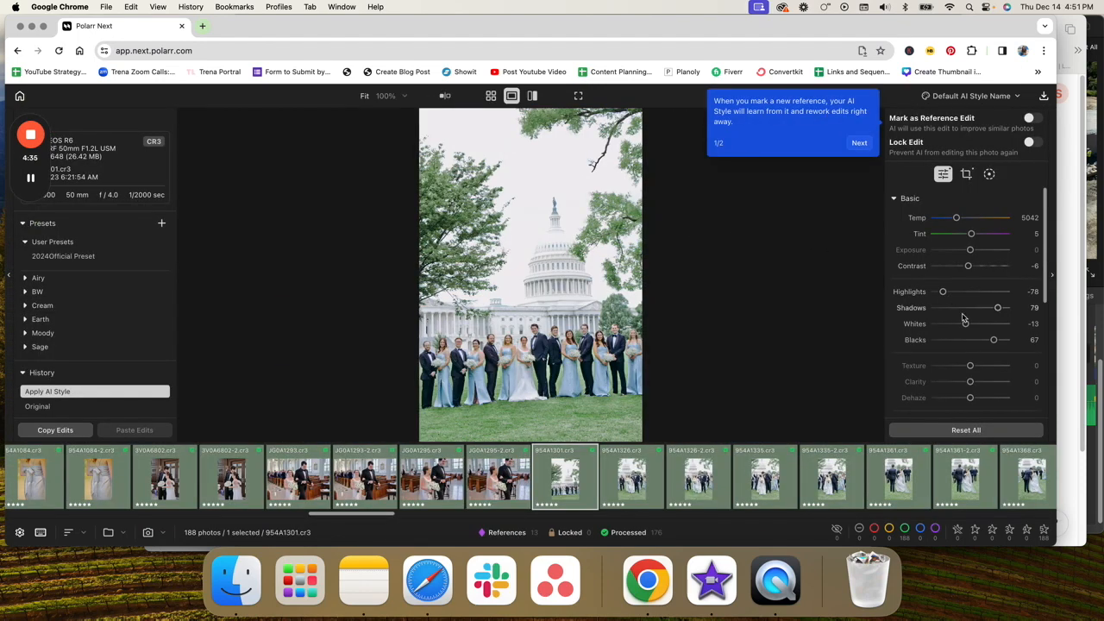
drag(972, 252, 970, 254)
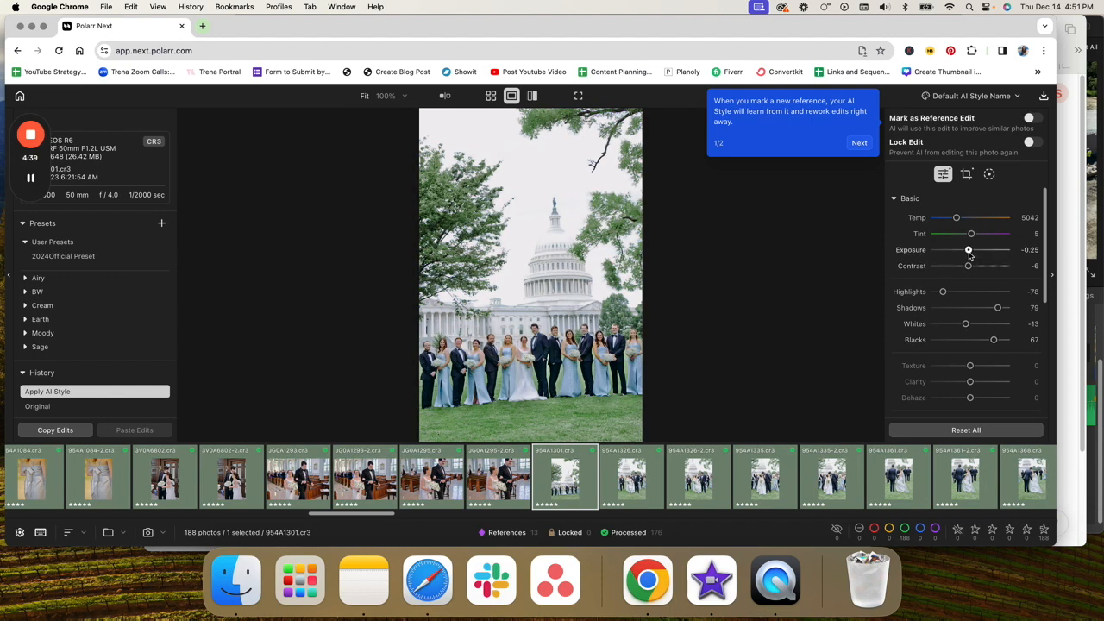
click(1031, 142)
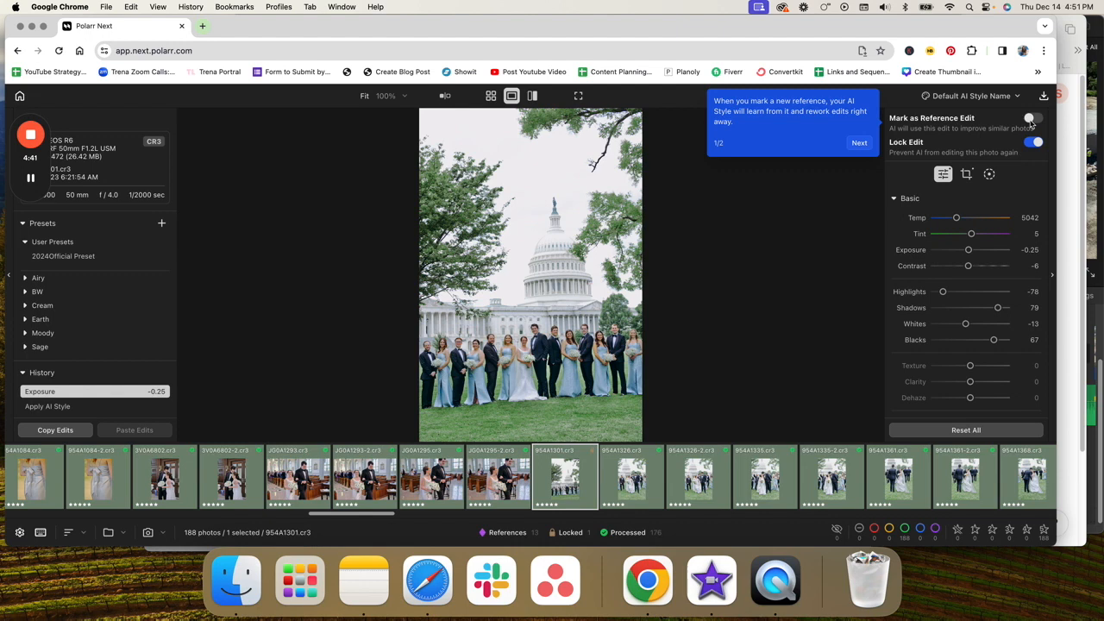
click(1031, 119)
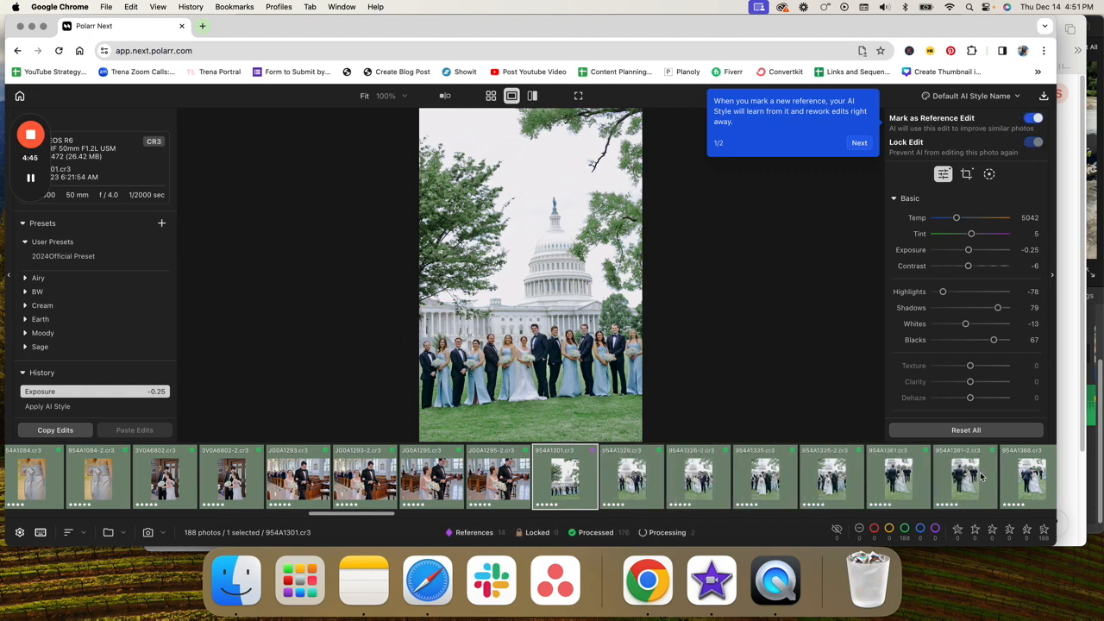
- Review the processing settings, including Auto Straighten and Forward-Only Reprocessing, and close them without changes
click(19, 533)
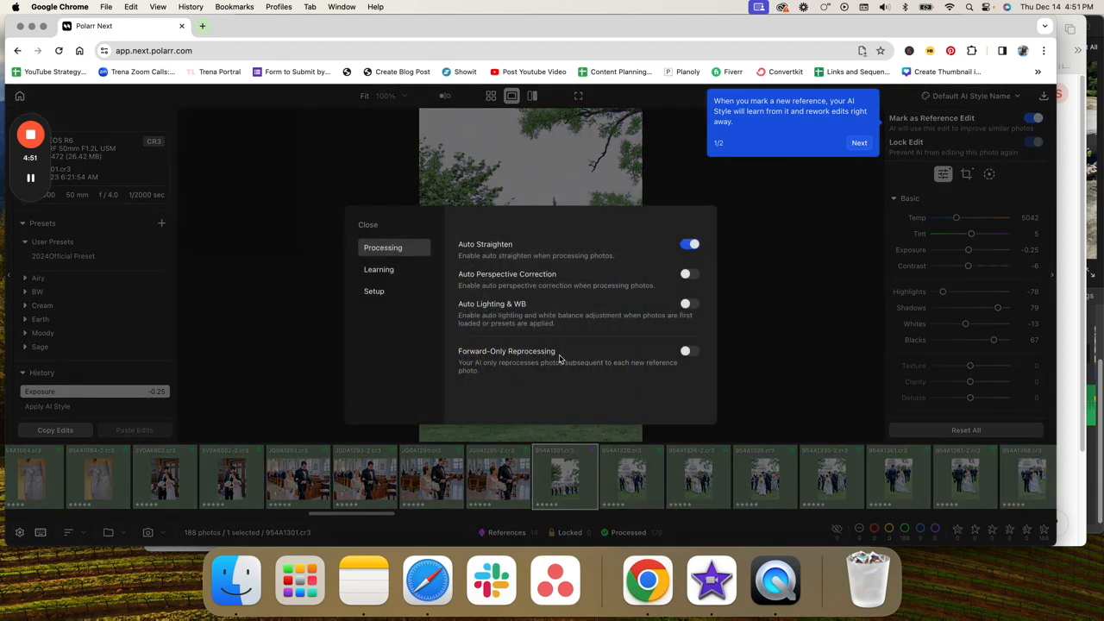
click(808, 311)
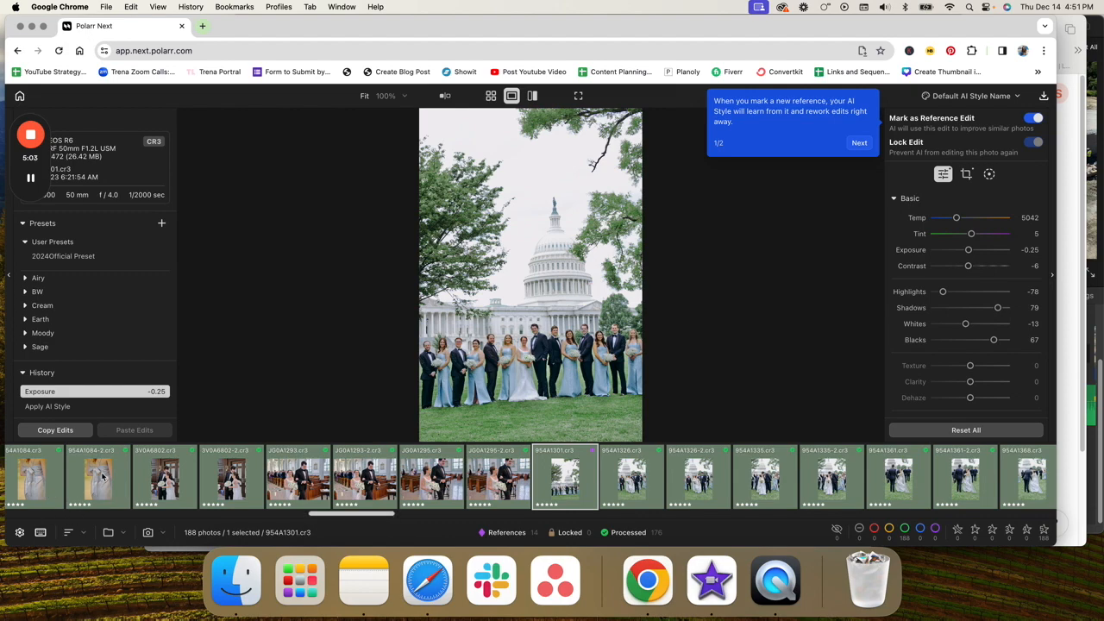
- Return to the photo grid, open 954A1368.cr3, set its exposure to -0.25 and mark it as a reference edit
click(491, 95)
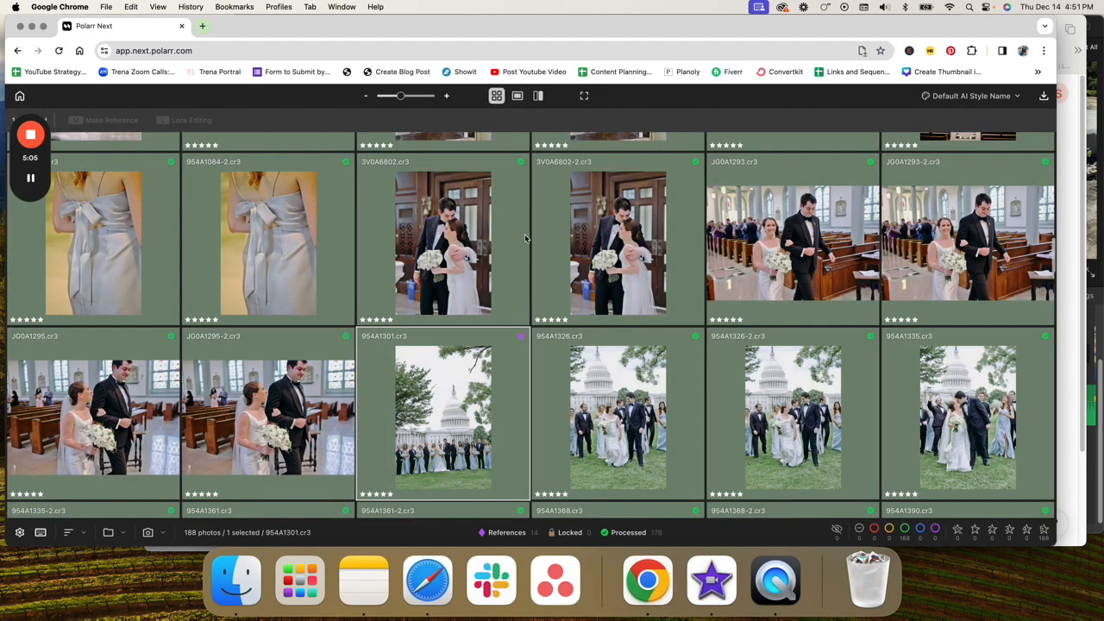
scroll(525, 234, down, 5)
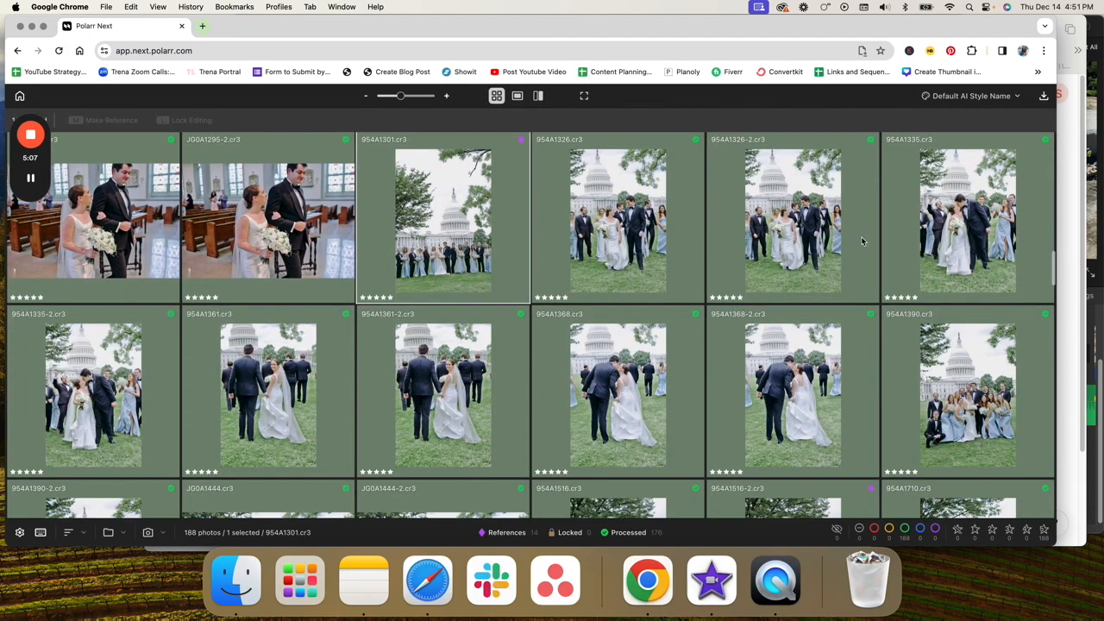
scroll(541, 352, down, 1)
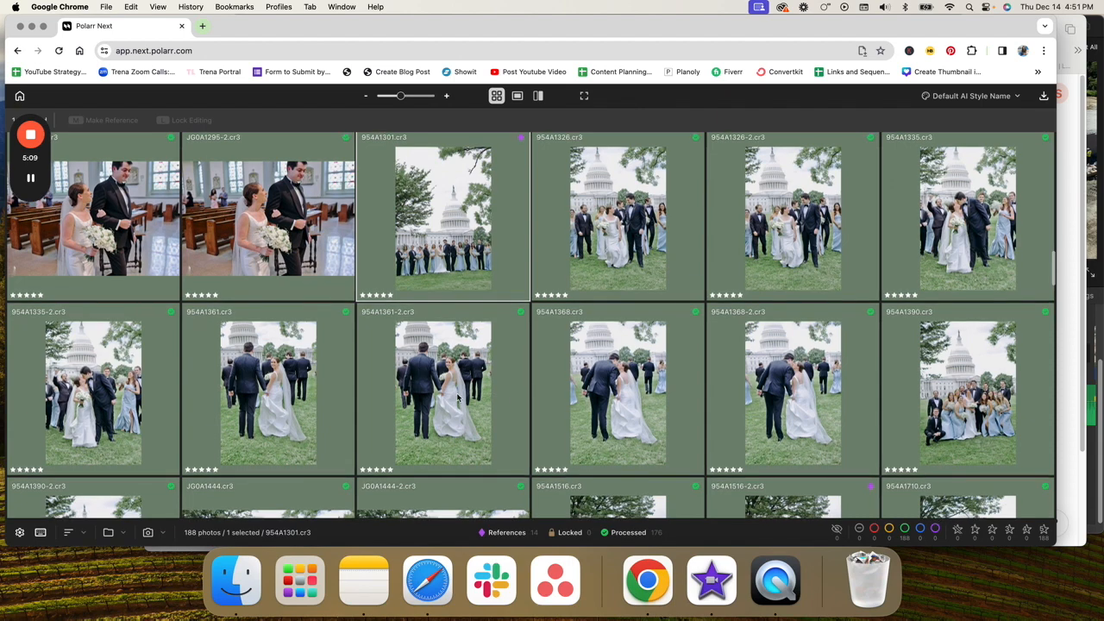
double_click(609, 402)
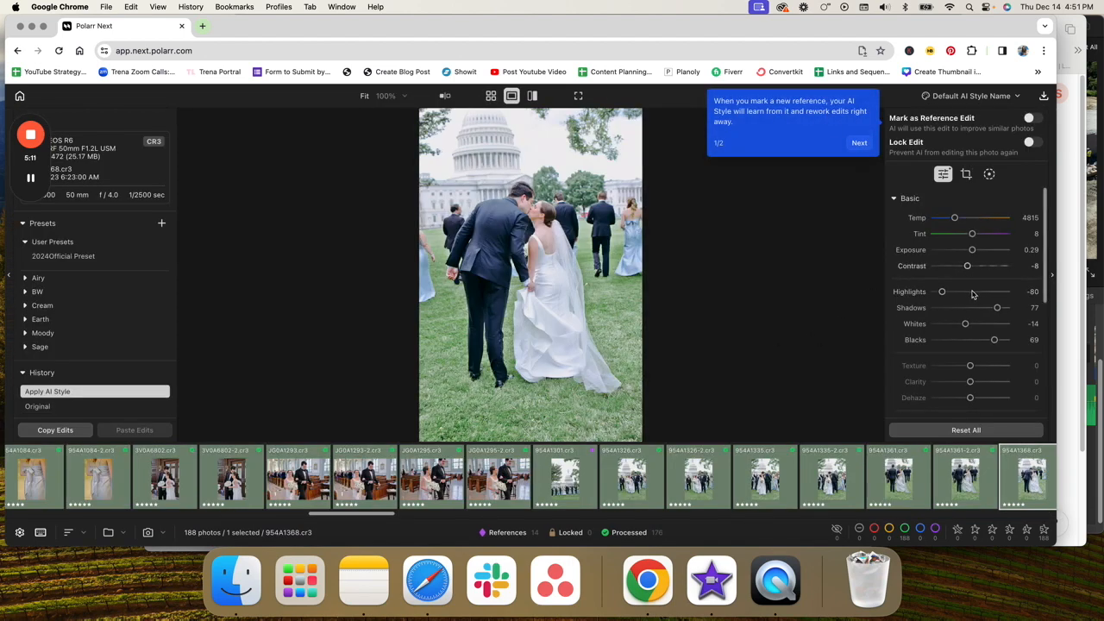
drag(973, 251, 969, 252)
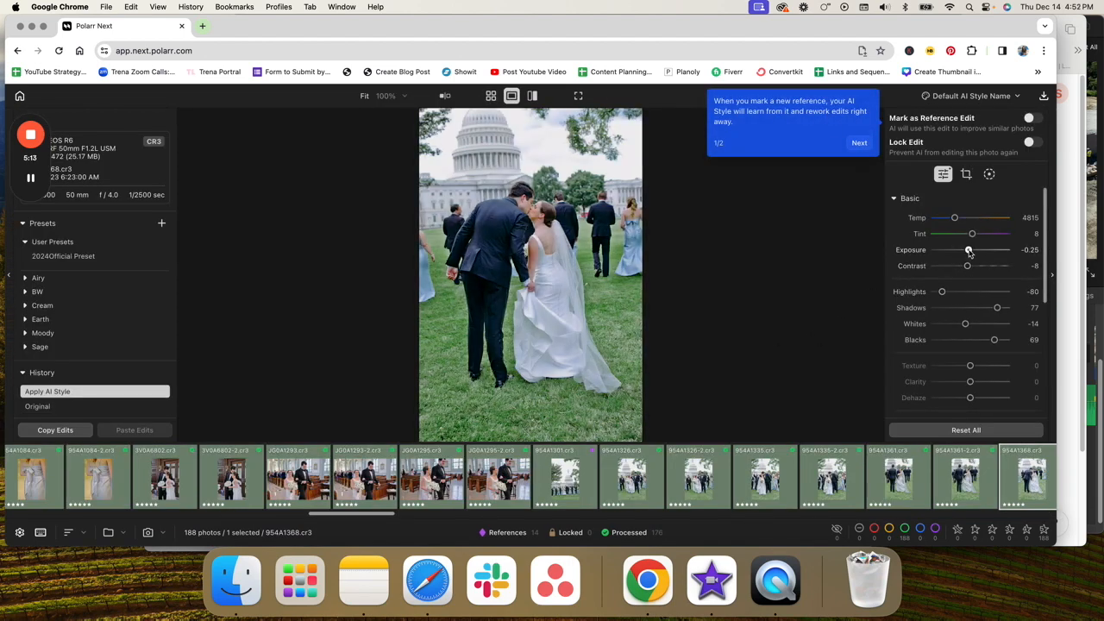
click(1031, 119)
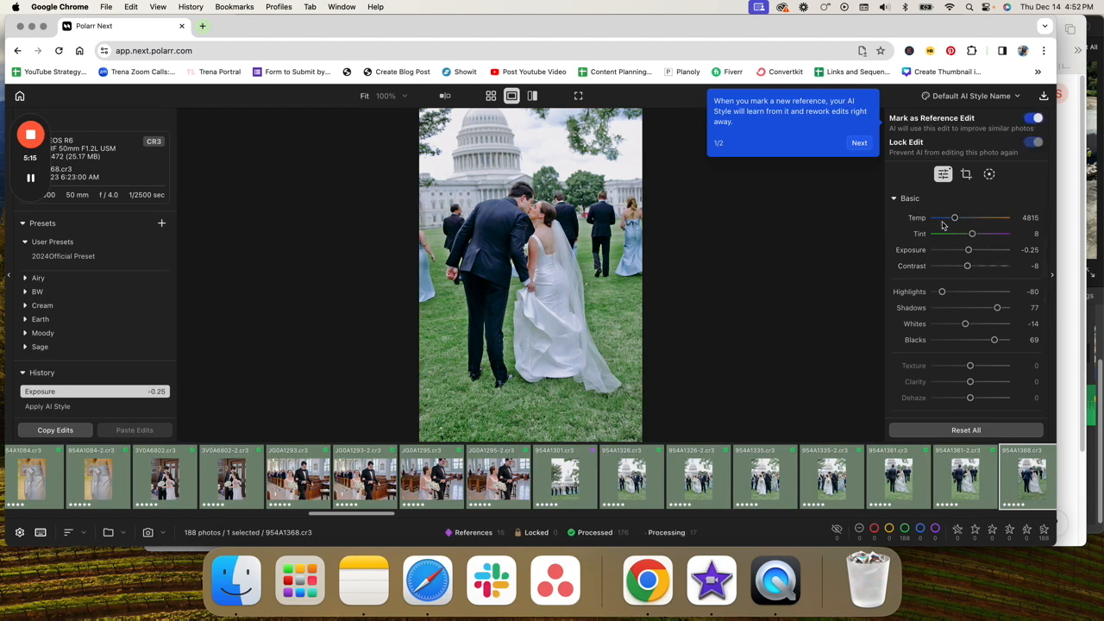
- Check the AI edit on 954A1368-2.cr3, return to the photo grid and select photo 954A1710.cr3
drag(392, 515, 425, 515)
key(Right)
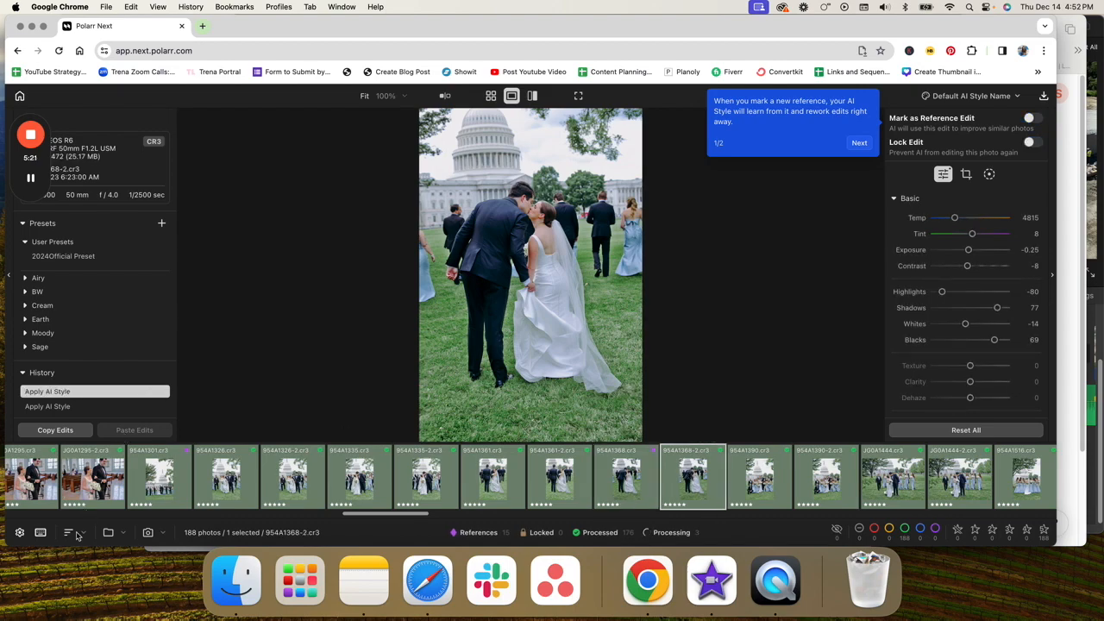
click(490, 95)
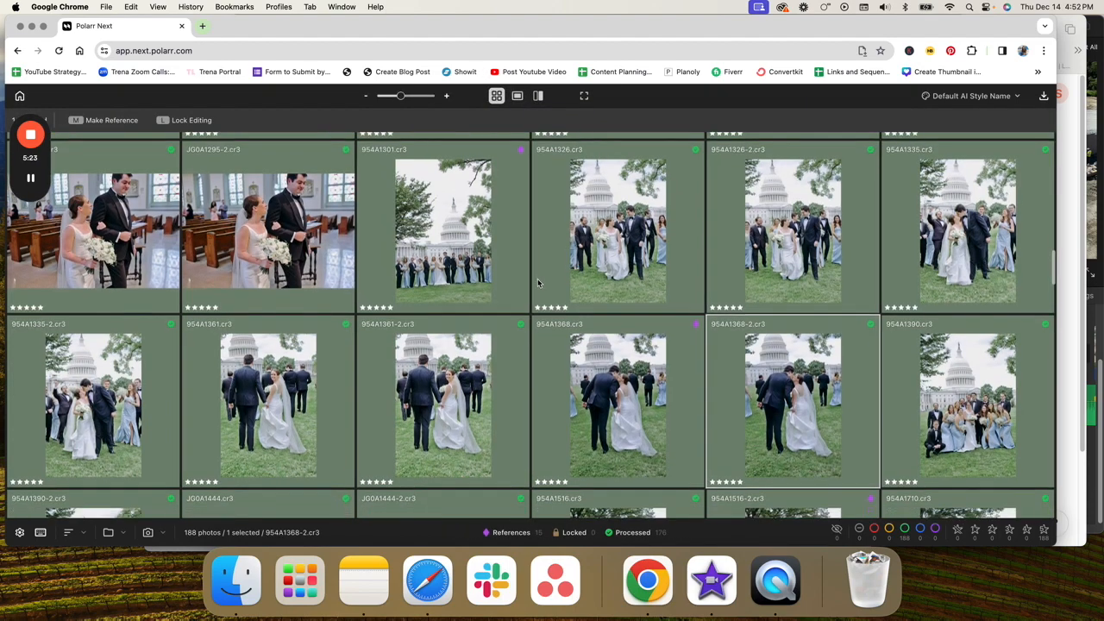
scroll(539, 283, down, 10)
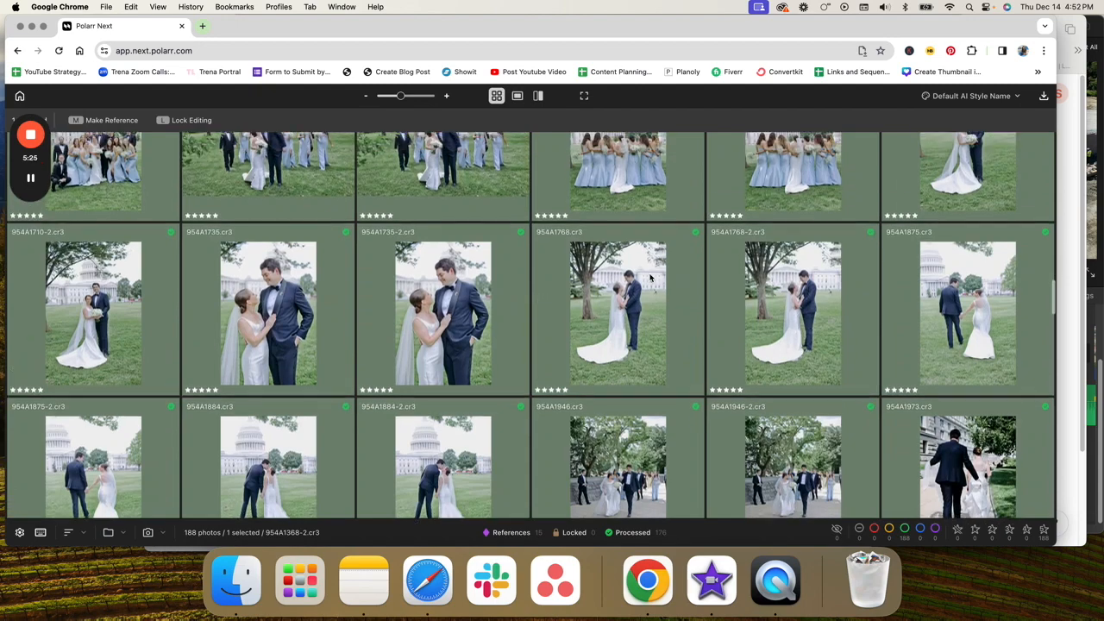
scroll(651, 278, up, 2)
click(931, 294)
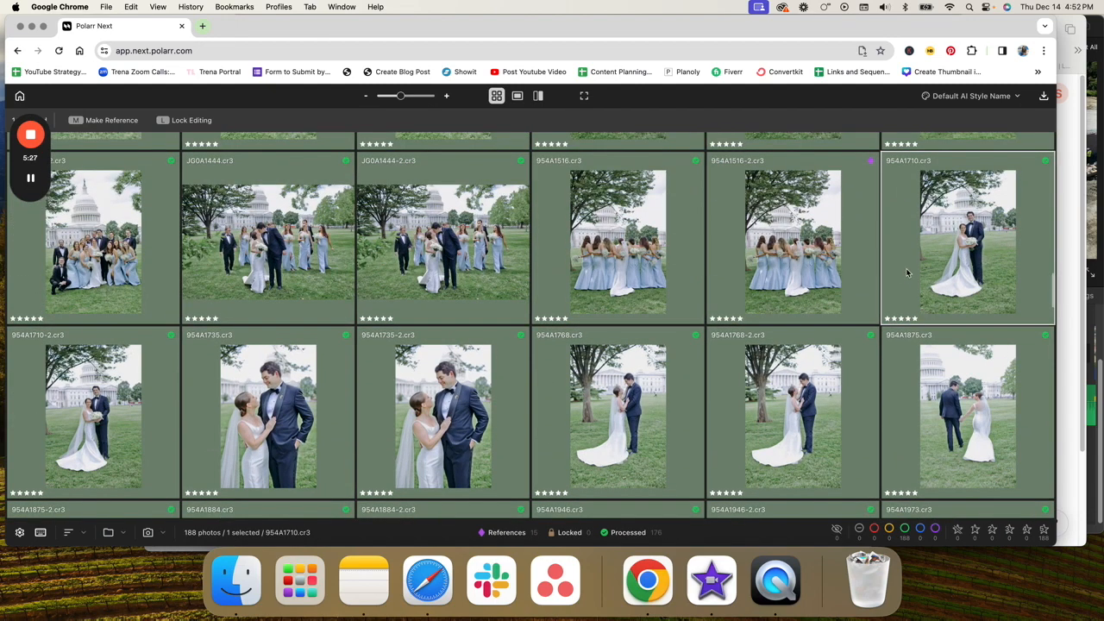
- Open photo 954A1710.cr3, set its exposure to -0.4 and mark it as a reference edit
double_click(975, 248)
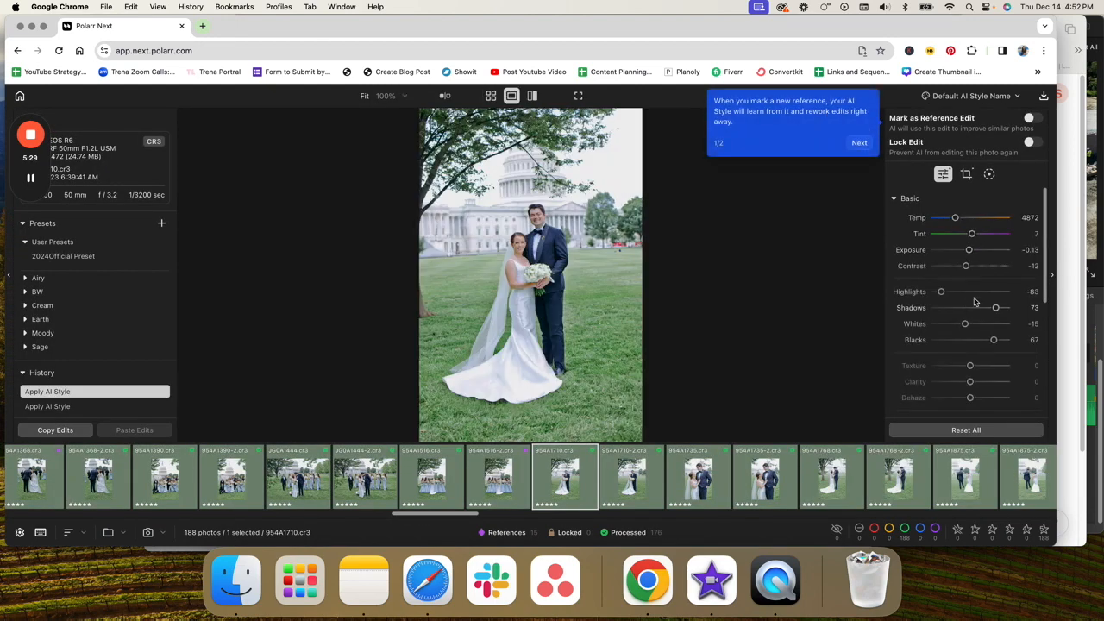
drag(969, 252, 967, 252)
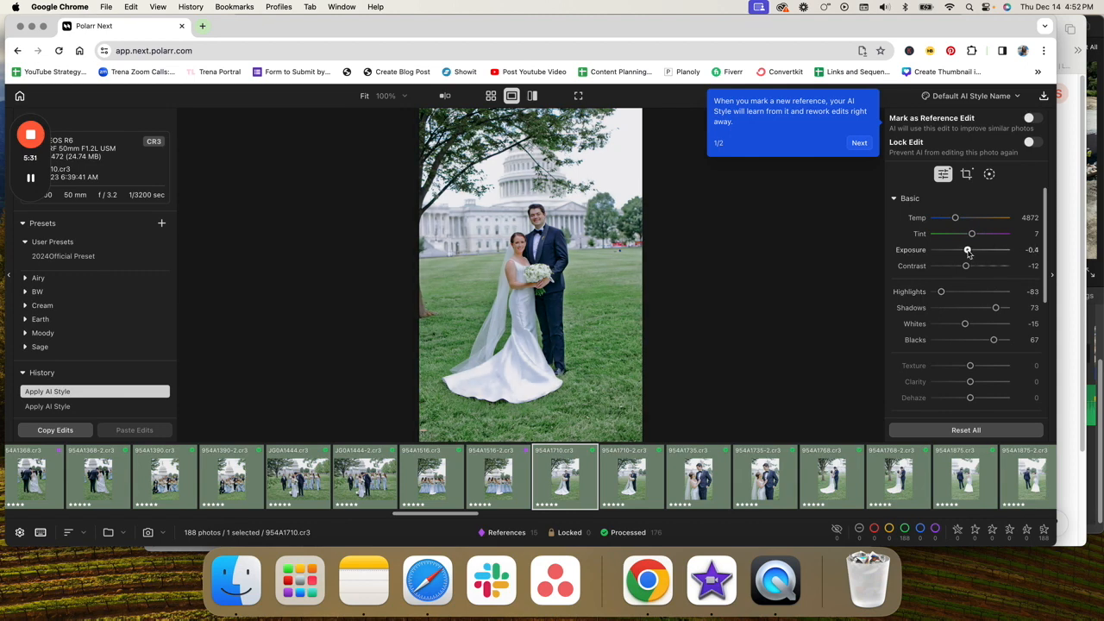
click(1032, 118)
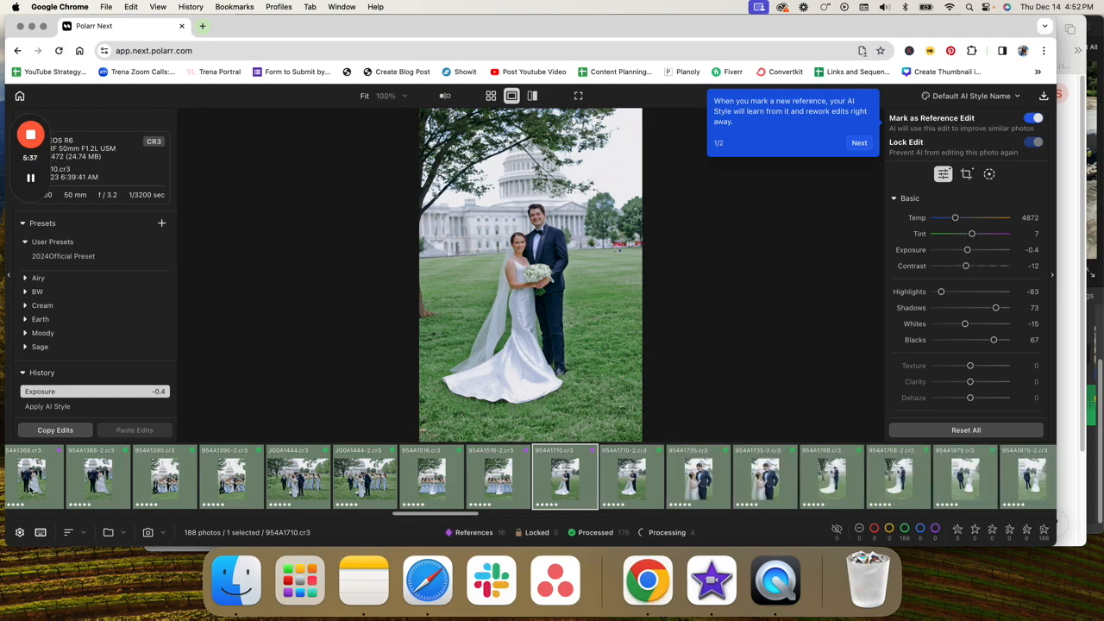
- Return to the photo grid, review the processed photos through the end of the gallery and select 954A3284.cr3
click(491, 94)
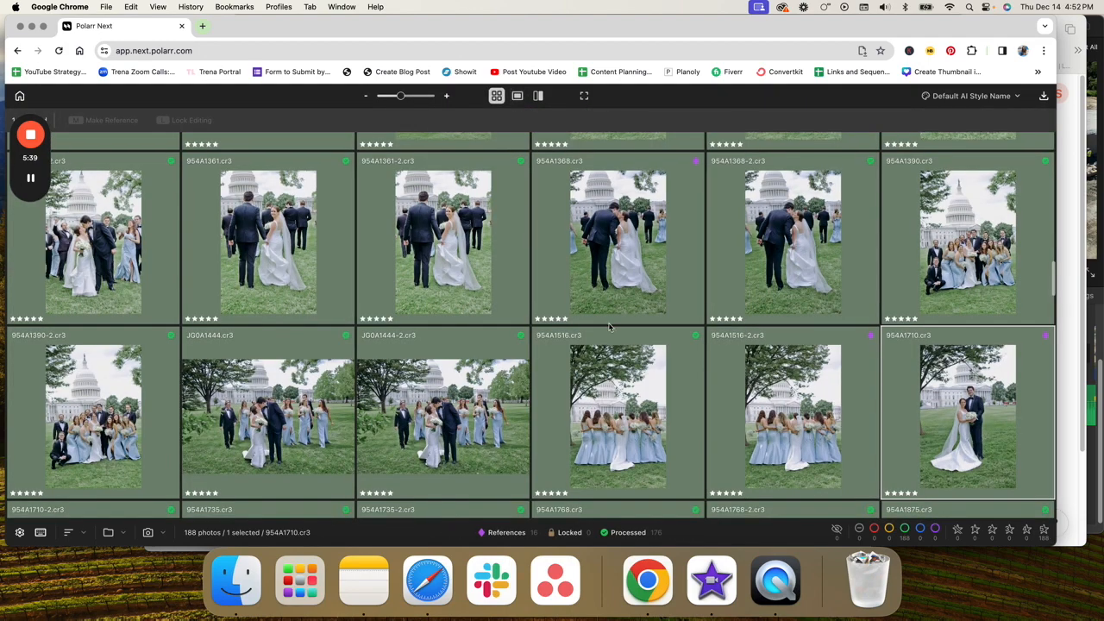
scroll(611, 330, down, 3)
scroll(612, 330, down, 15)
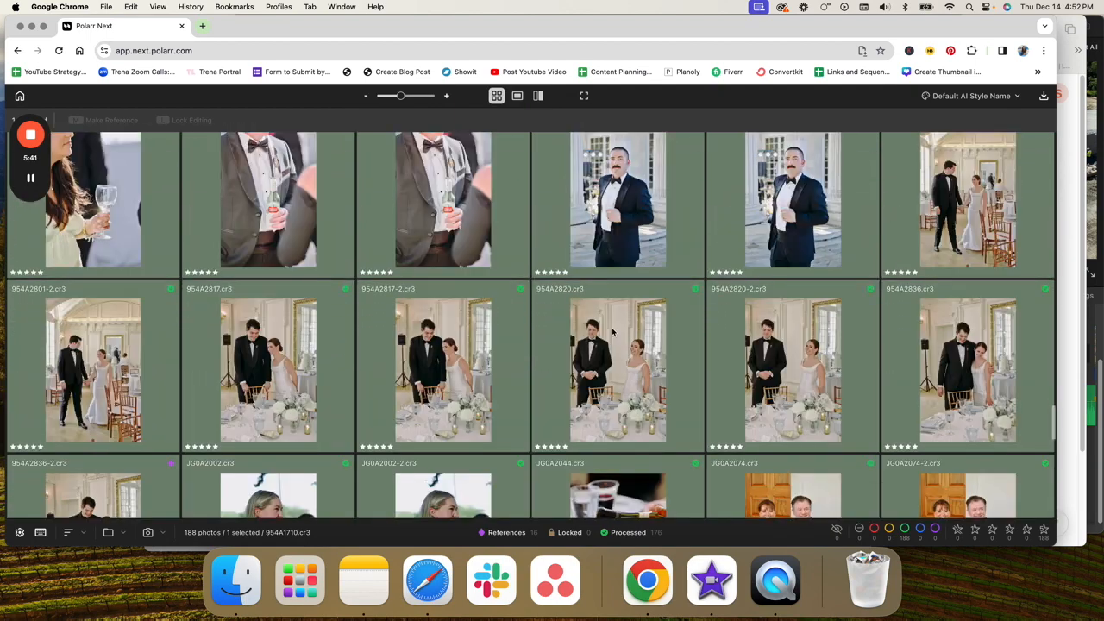
scroll(779, 328, down, 5)
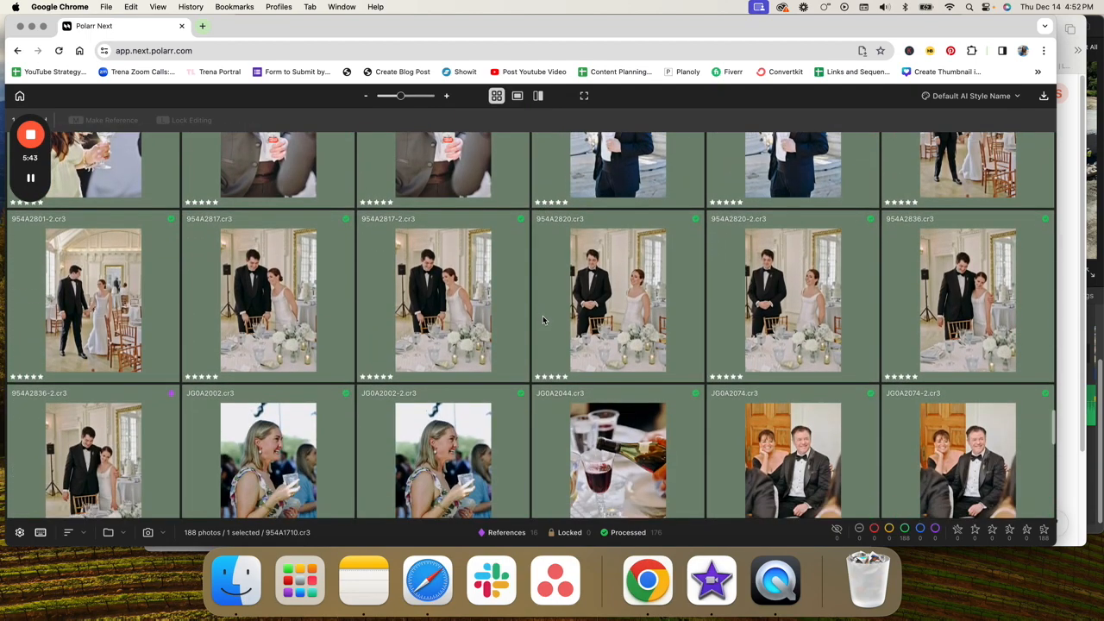
scroll(551, 320, down, 10)
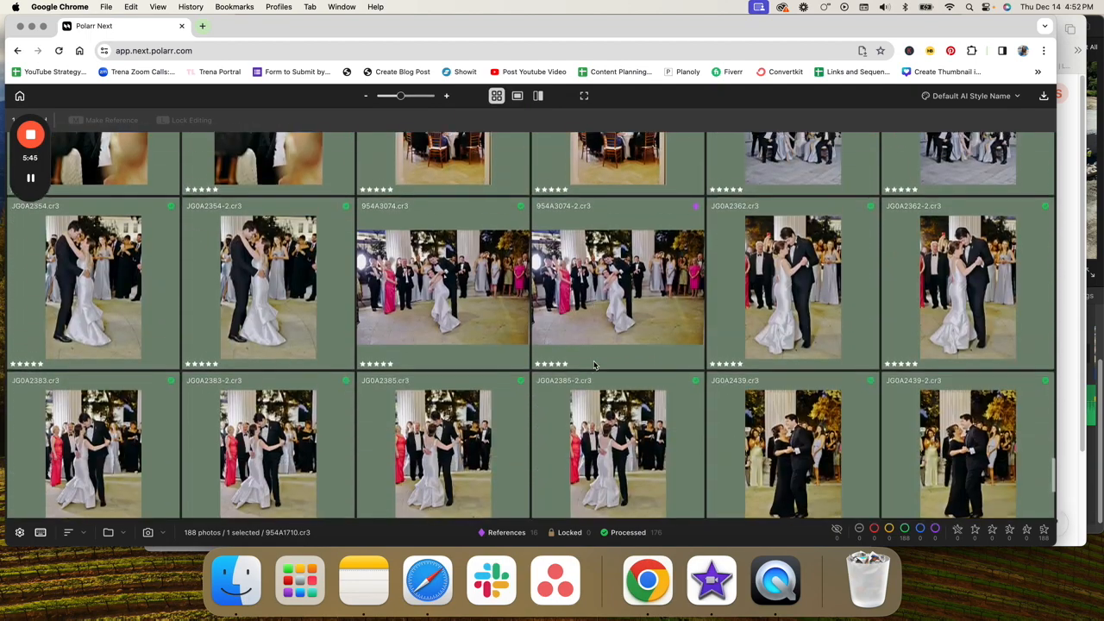
scroll(598, 364, down, 10)
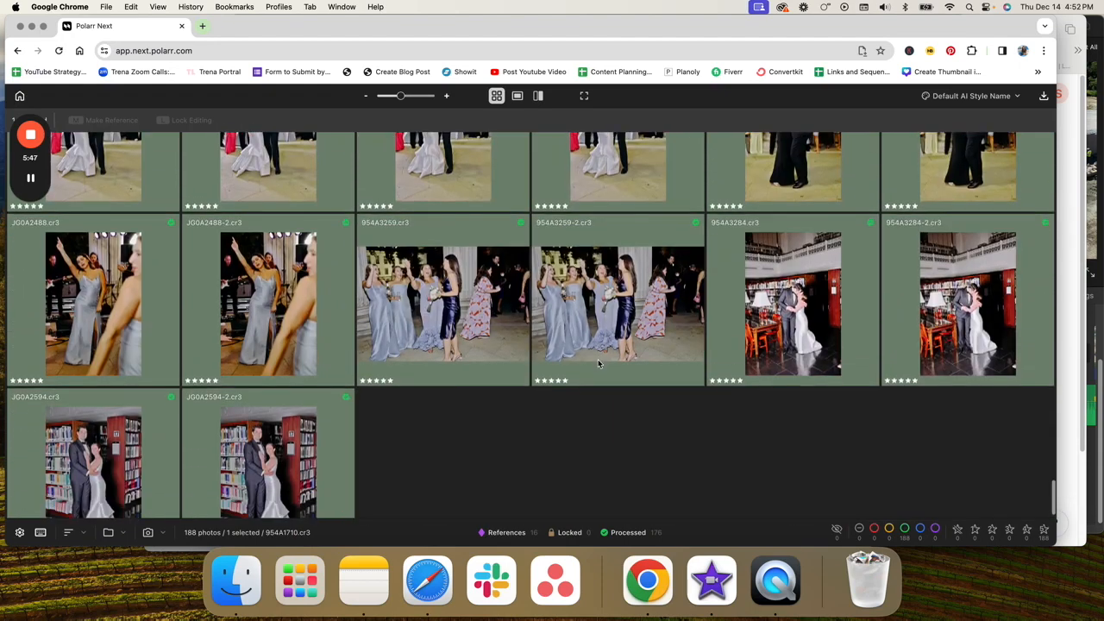
scroll(598, 364, up, 2)
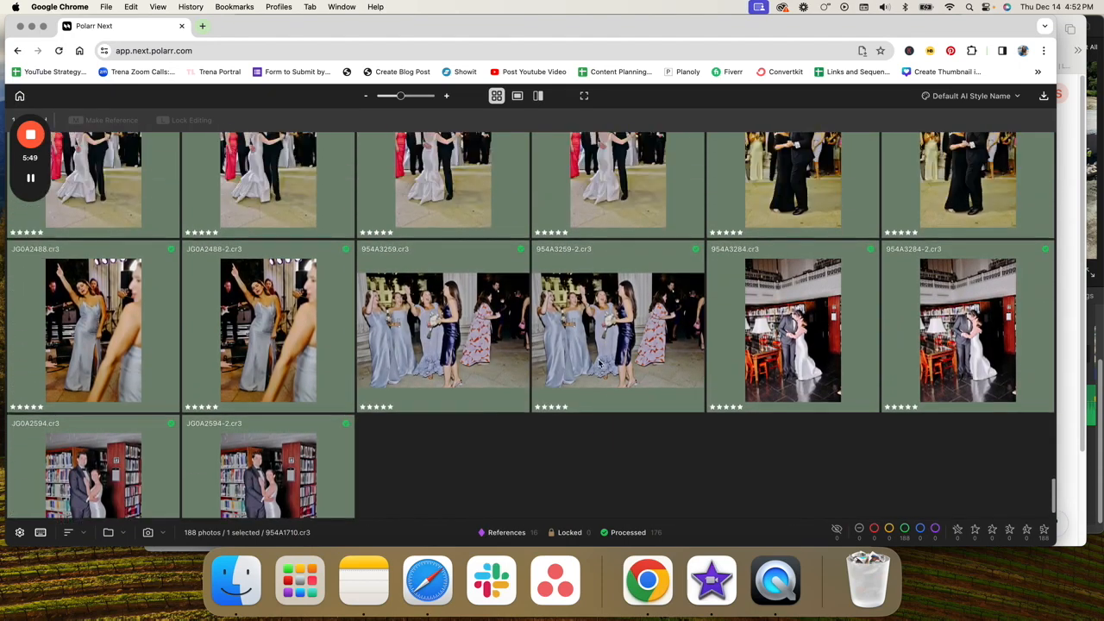
click(786, 348)
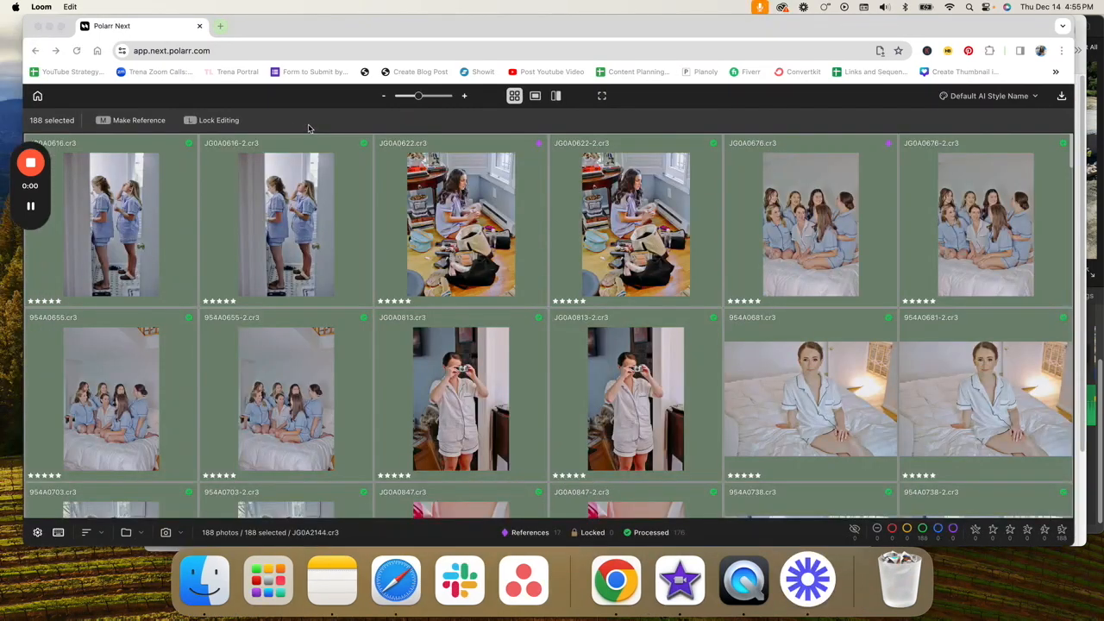
- Open the export settings for all selected photos and use JPEG as the image type at 100% quality
click(310, 128)
scroll(321, 226, down, 15)
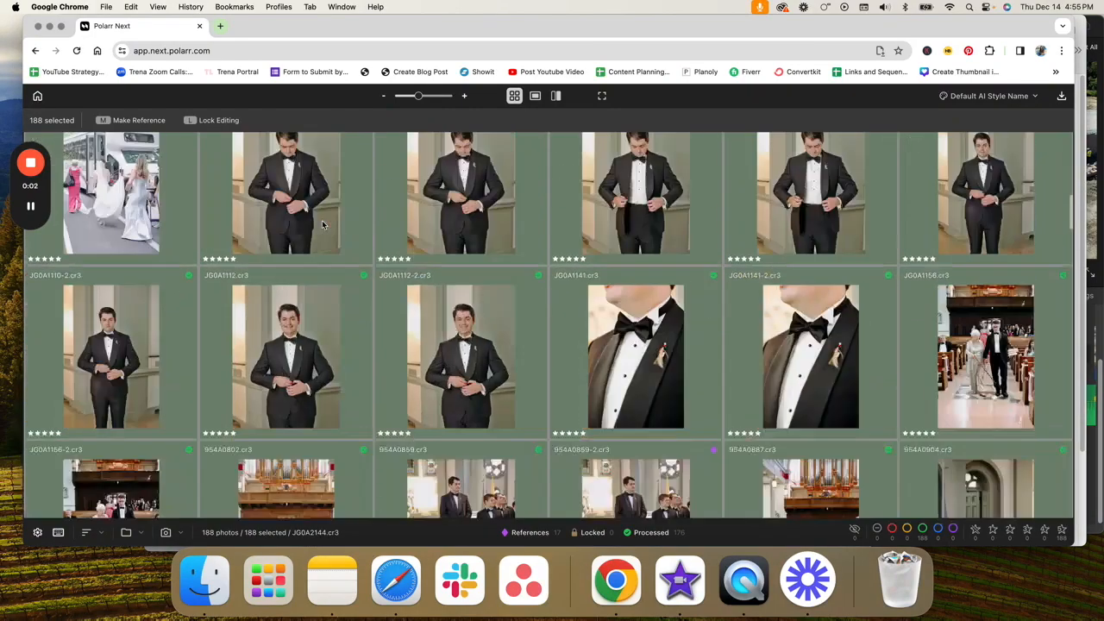
scroll(324, 225, down, 10)
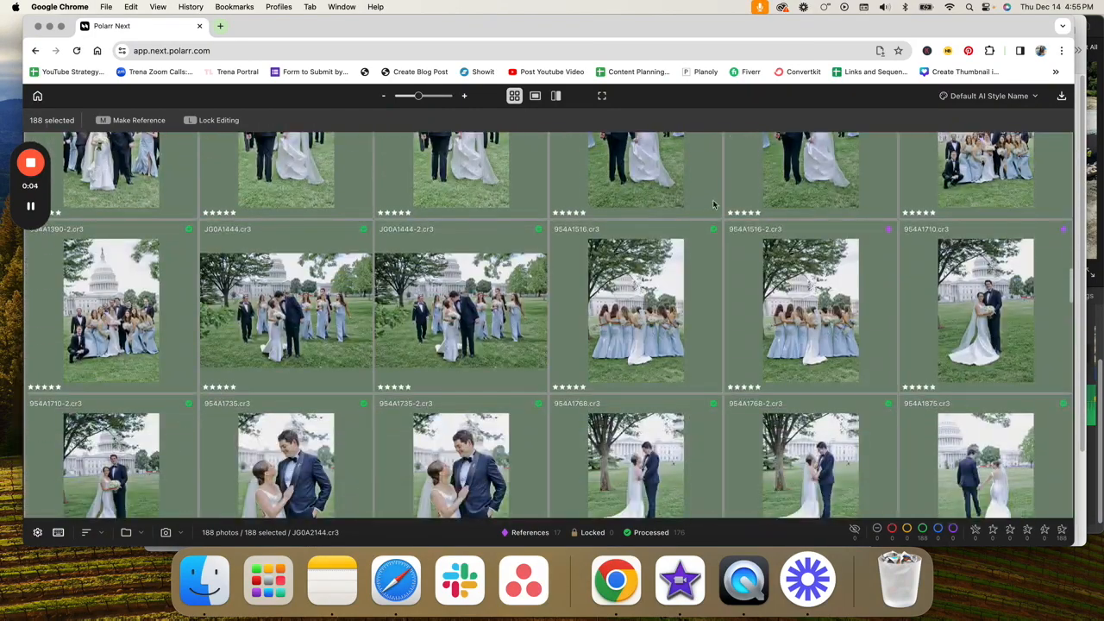
click(1062, 97)
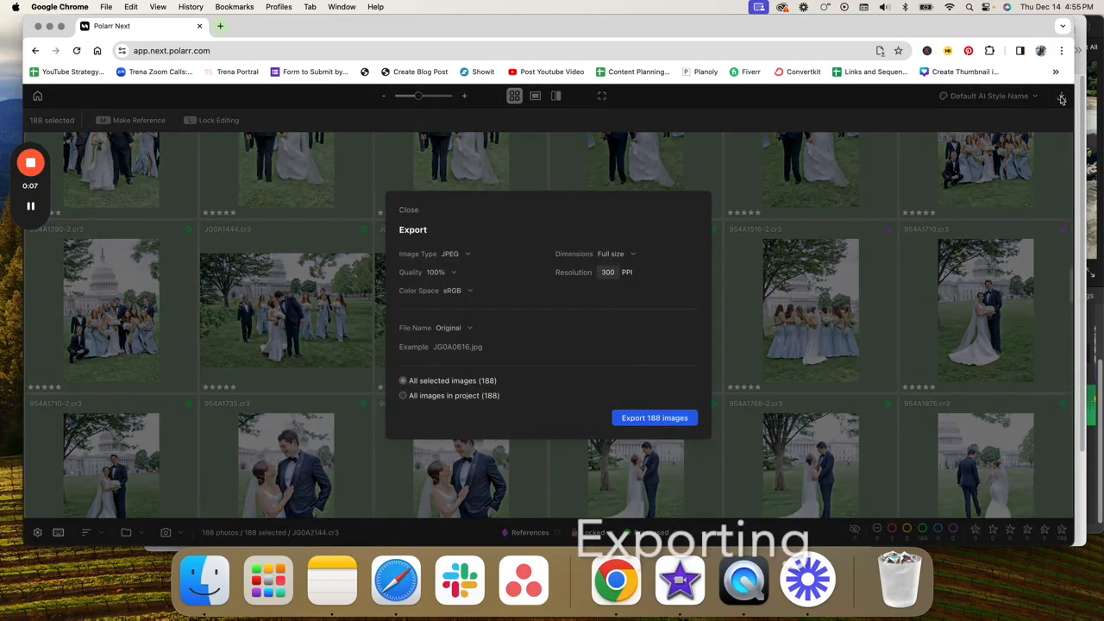
click(440, 273)
click(449, 294)
click(455, 255)
click(457, 261)
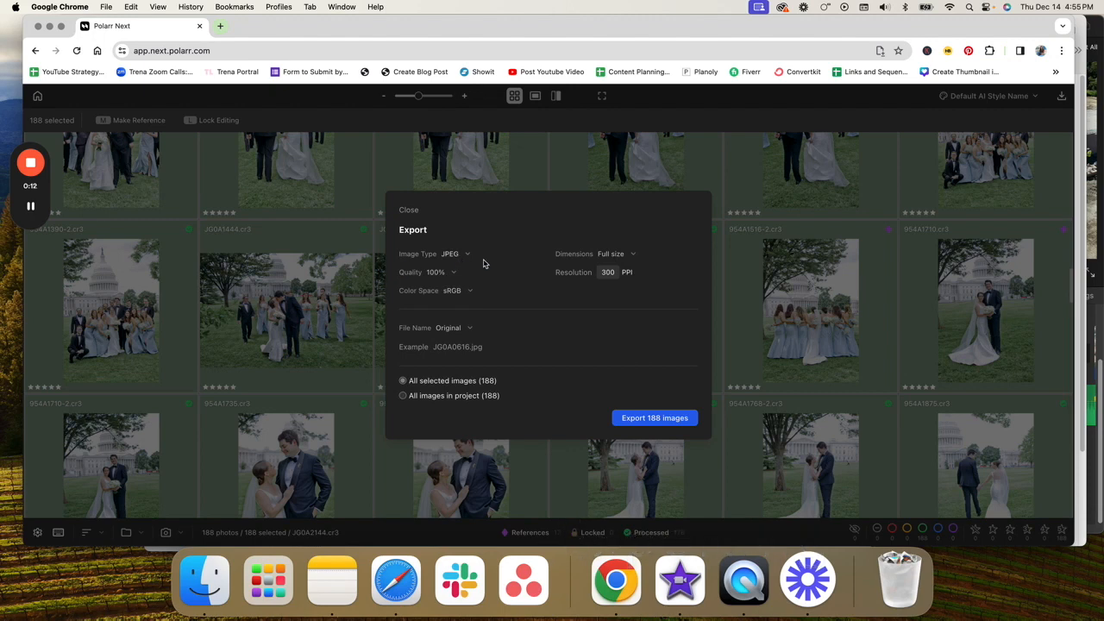
- Set the export file naming to Custom Name - Sequence with the custom name E_P_Wedding
click(456, 332)
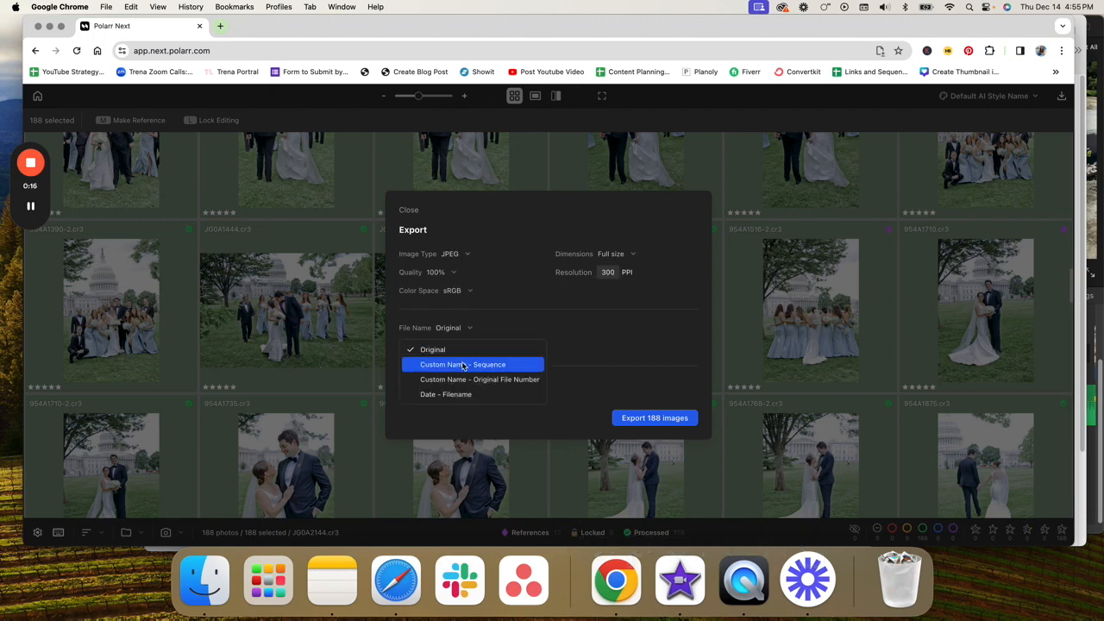
click(462, 365)
text(E_PW)
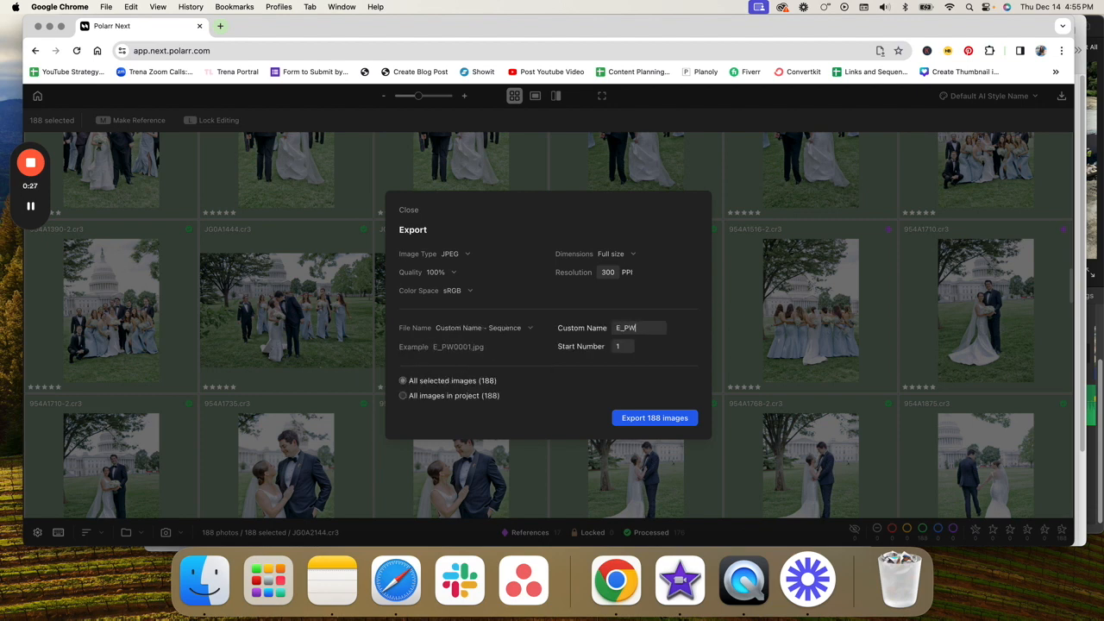
key(BackSpace)
text(_Wedding)
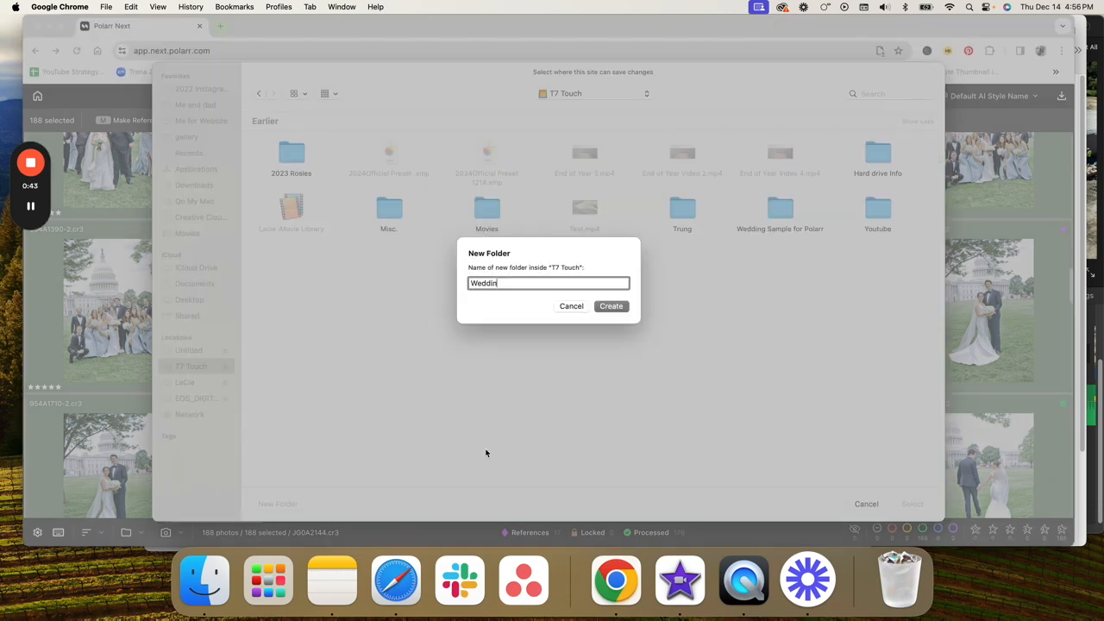
- Create a folder named "Wedding for E and P" on the T7 Touch drive, choose it as export destination and allow the site to edit files there
text(for E)
text( andP)
key(Return)
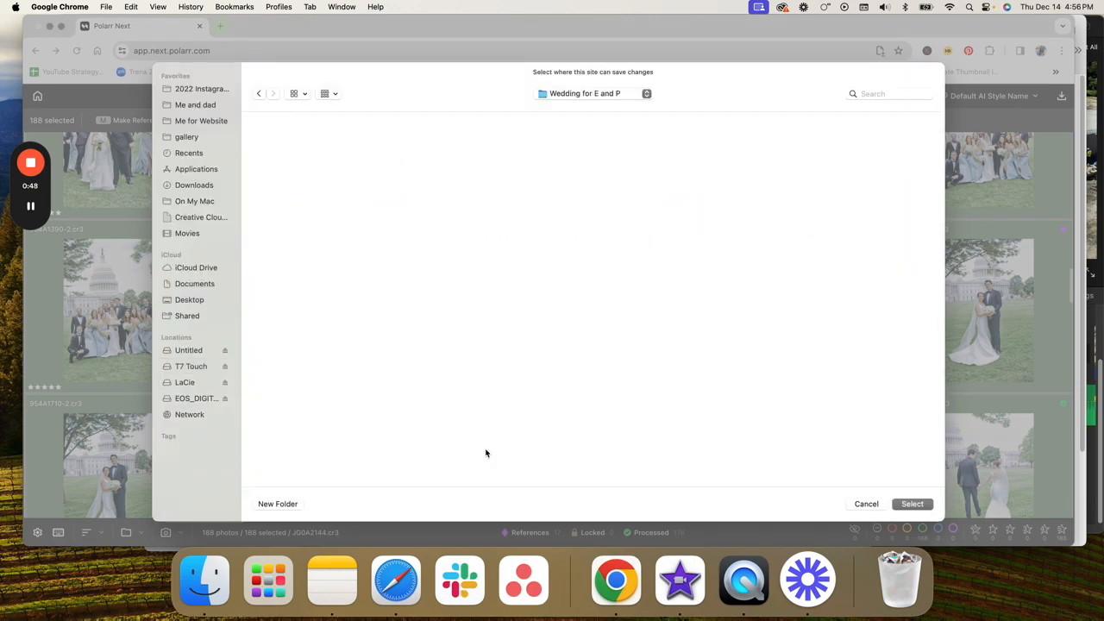
click(913, 504)
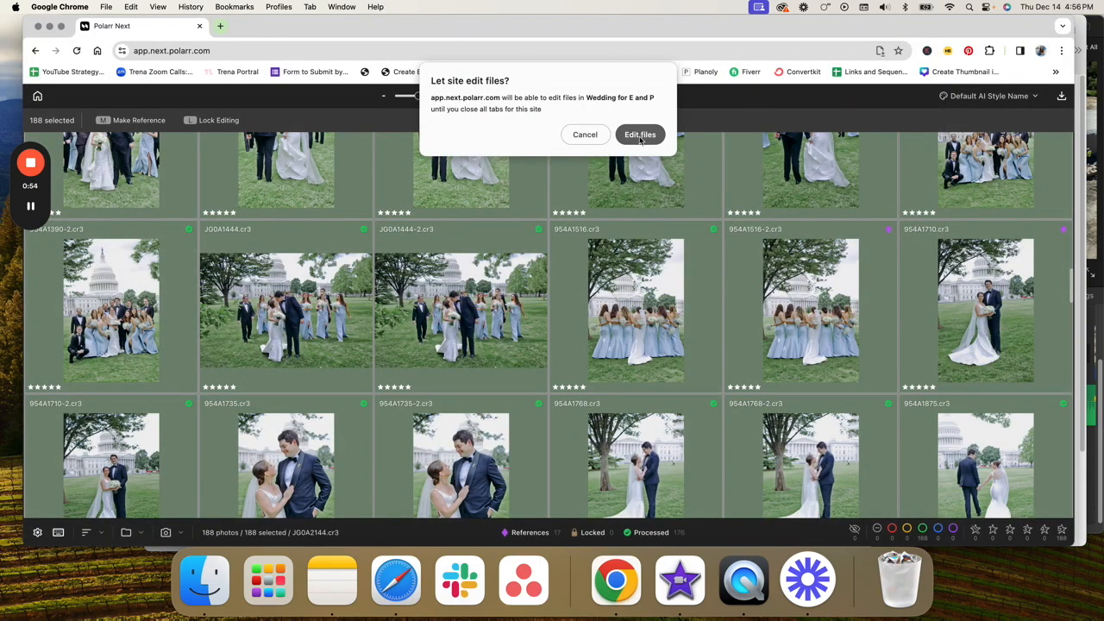
click(641, 137)
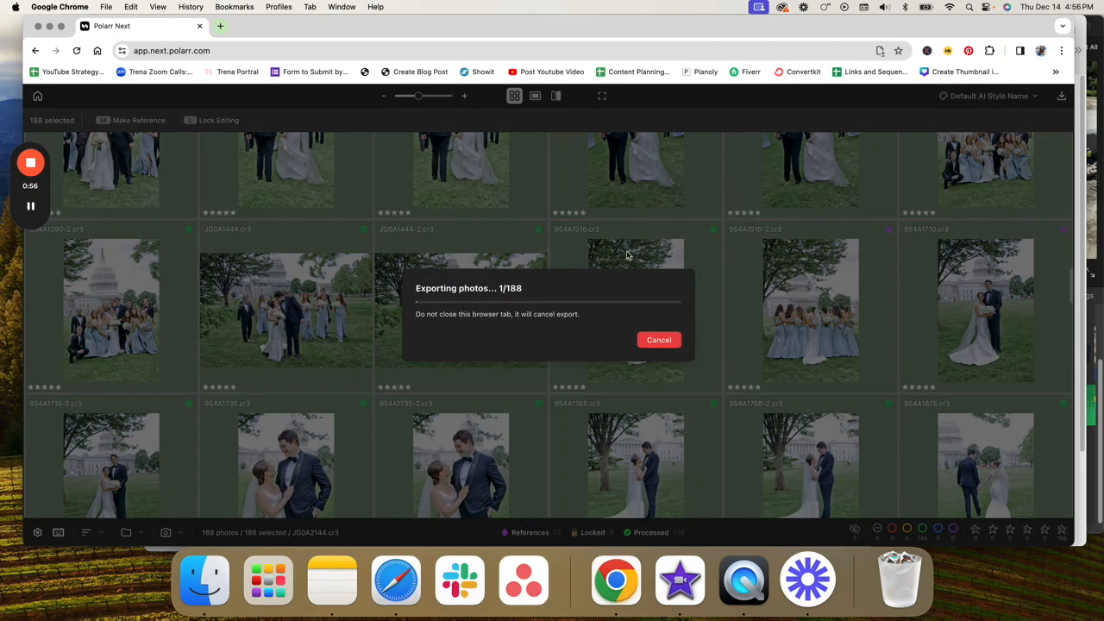